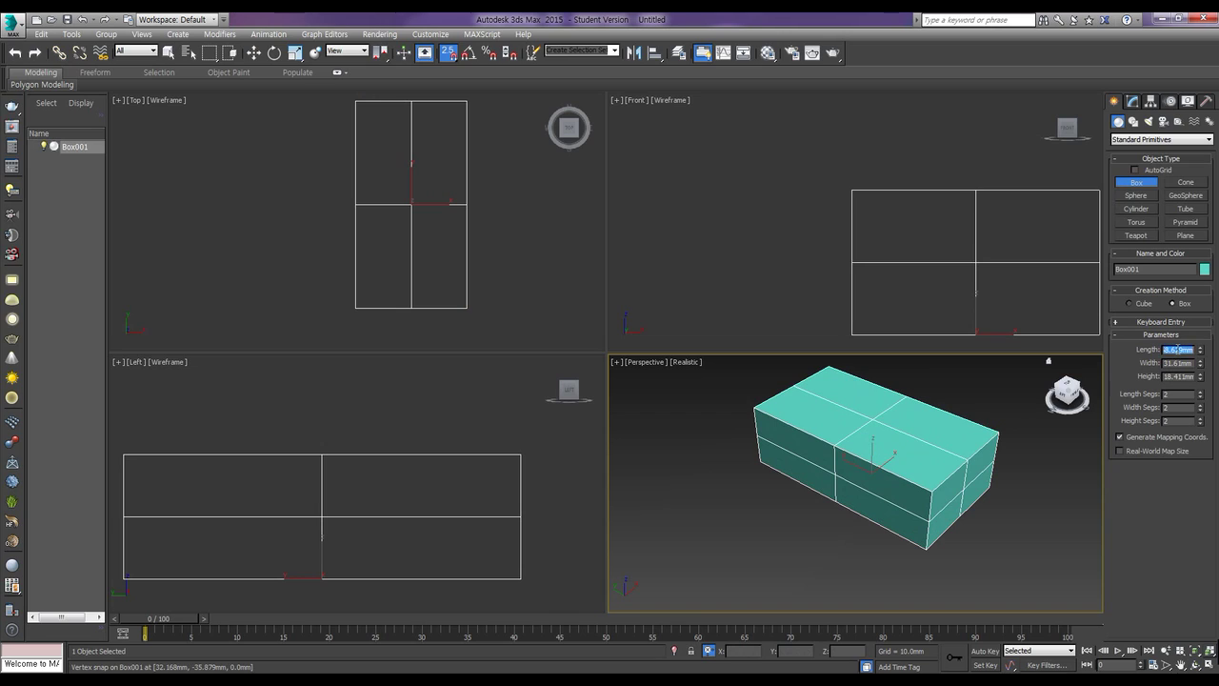
Set the box's dimensions to length 62 mm, width 35 mm and height 28 mm
{"action": "type", "text": "62"}
{"action": "key", "text": "Tab"}
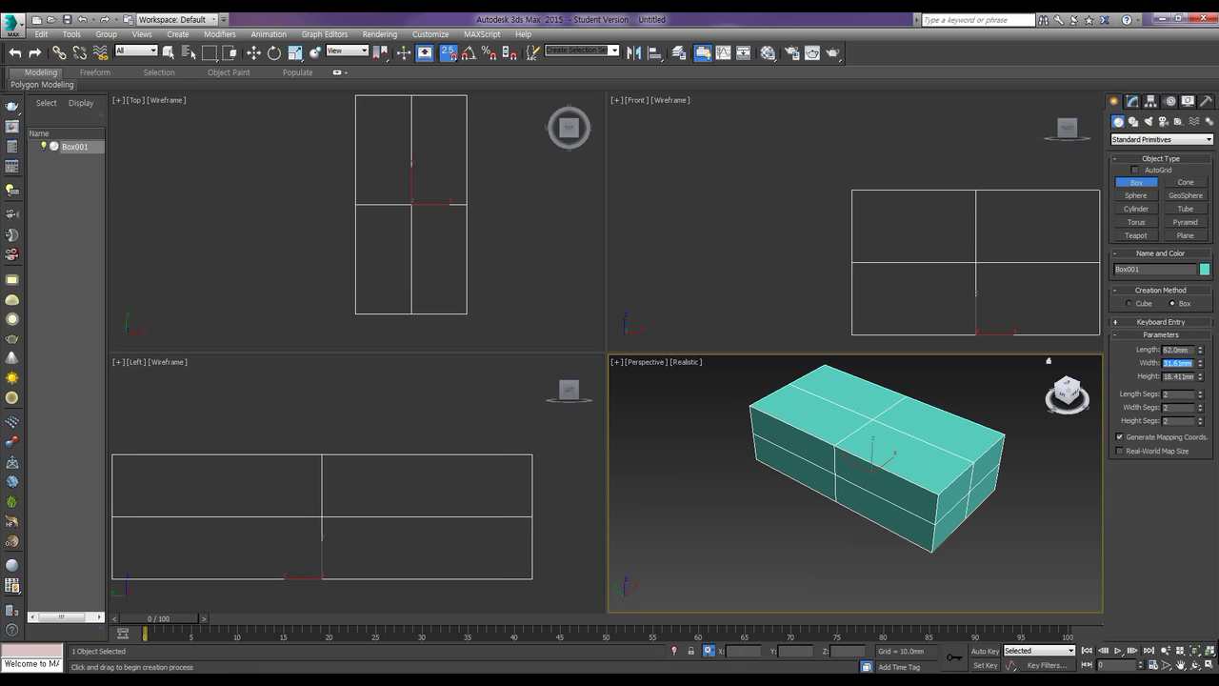
{"action": "type", "text": "35"}
{"action": "key", "text": "Tab"}
{"action": "type", "text": "28"}
{"action": "key", "text": "Tab"}
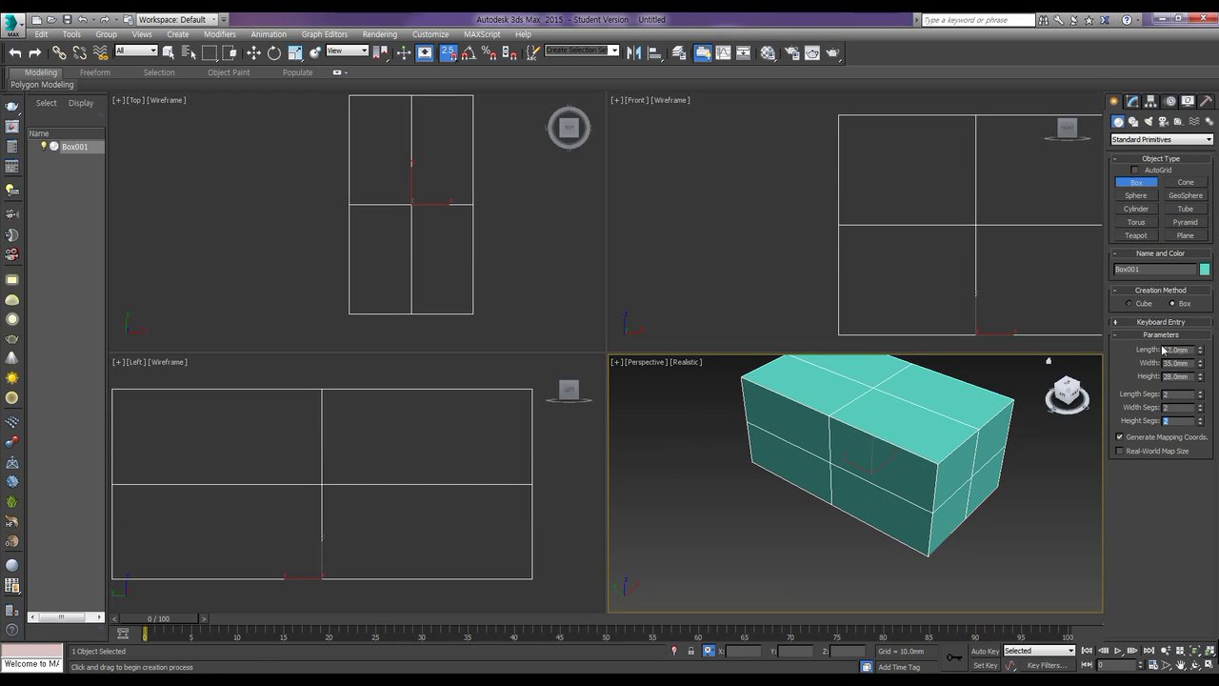
Convert the box to an Editable Poly and enter vertex editing
{"action": "middle_click_drag", "start_coordinate": [884, 448], "coordinate": [844, 498], "text": "alt"}
{"action": "key", "text": "w"}
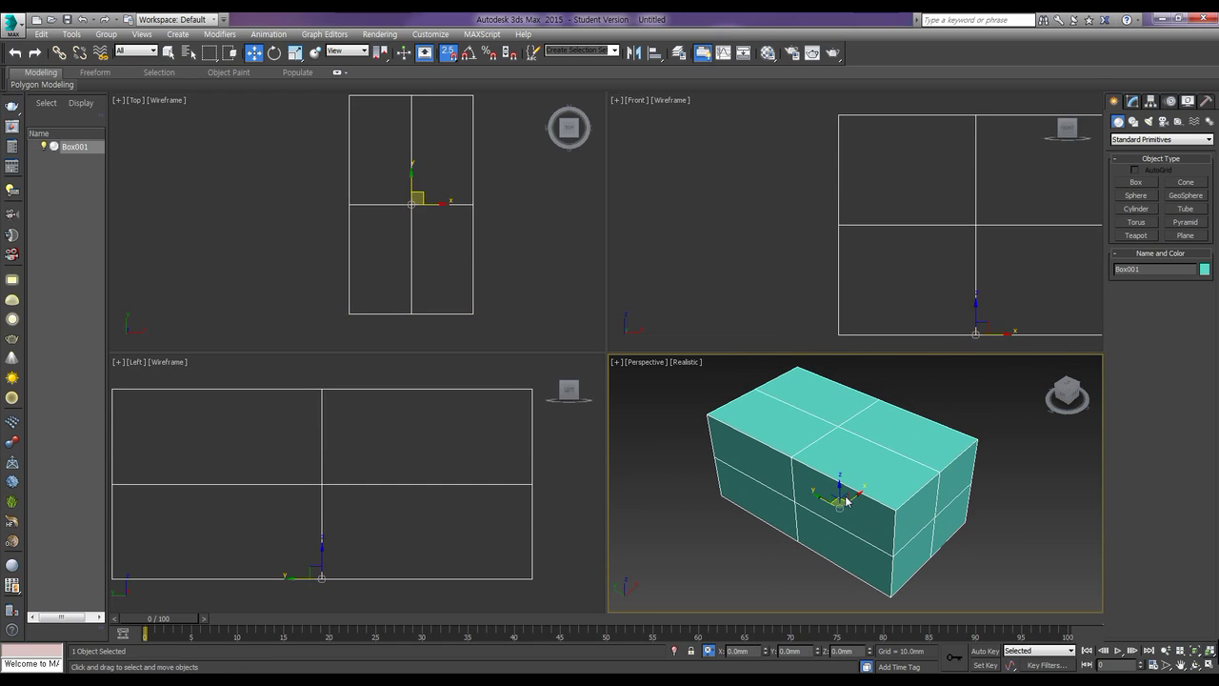
{"action": "right_click", "coordinate": [890, 478]}
{"action": "mouse_move", "coordinate": [967, 615]}
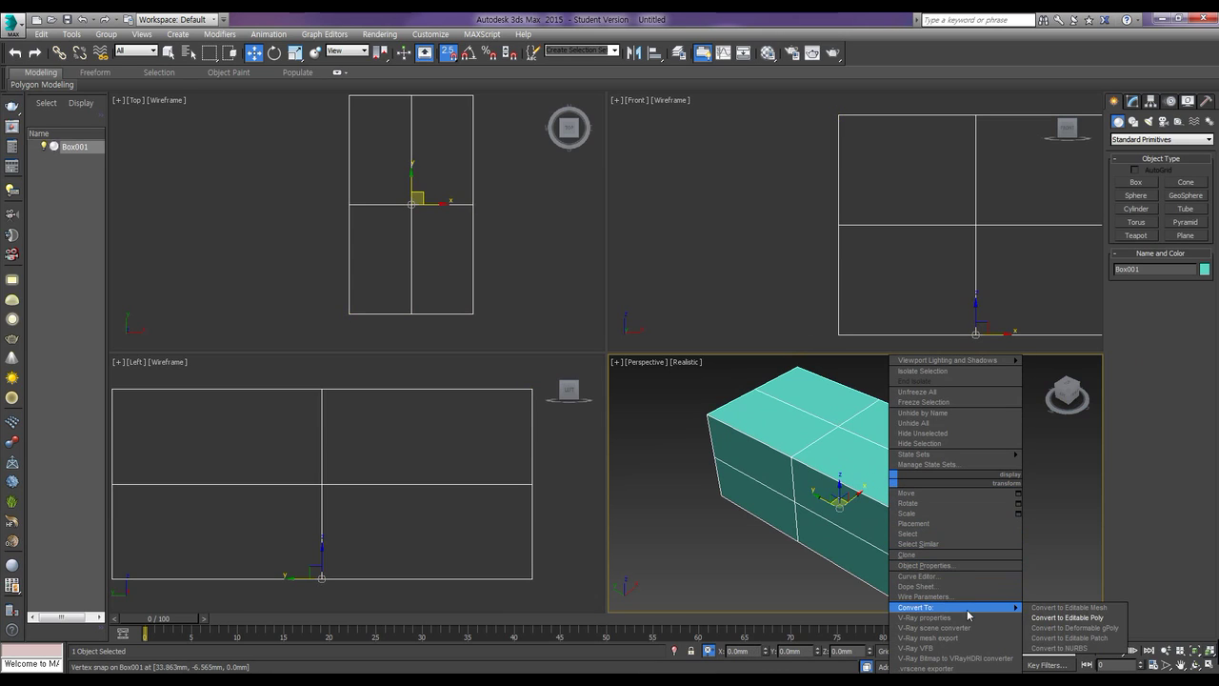
{"action": "left_click", "coordinate": [1066, 617]}
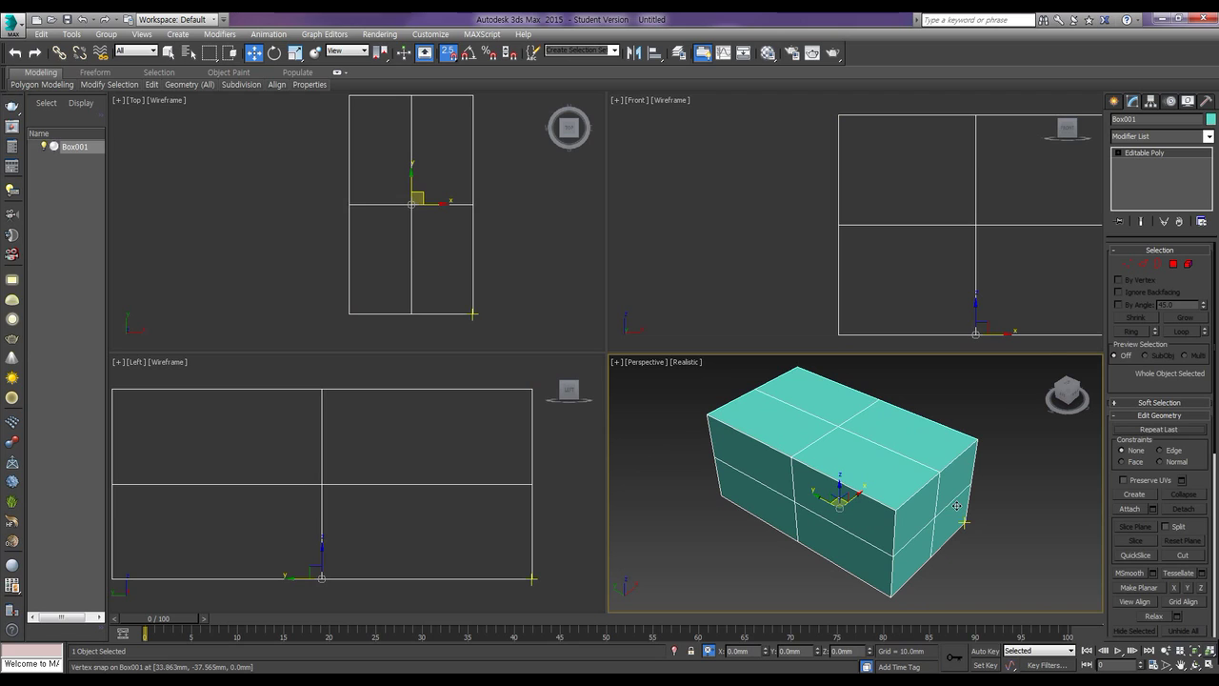
{"action": "left_click", "coordinate": [1129, 271]}
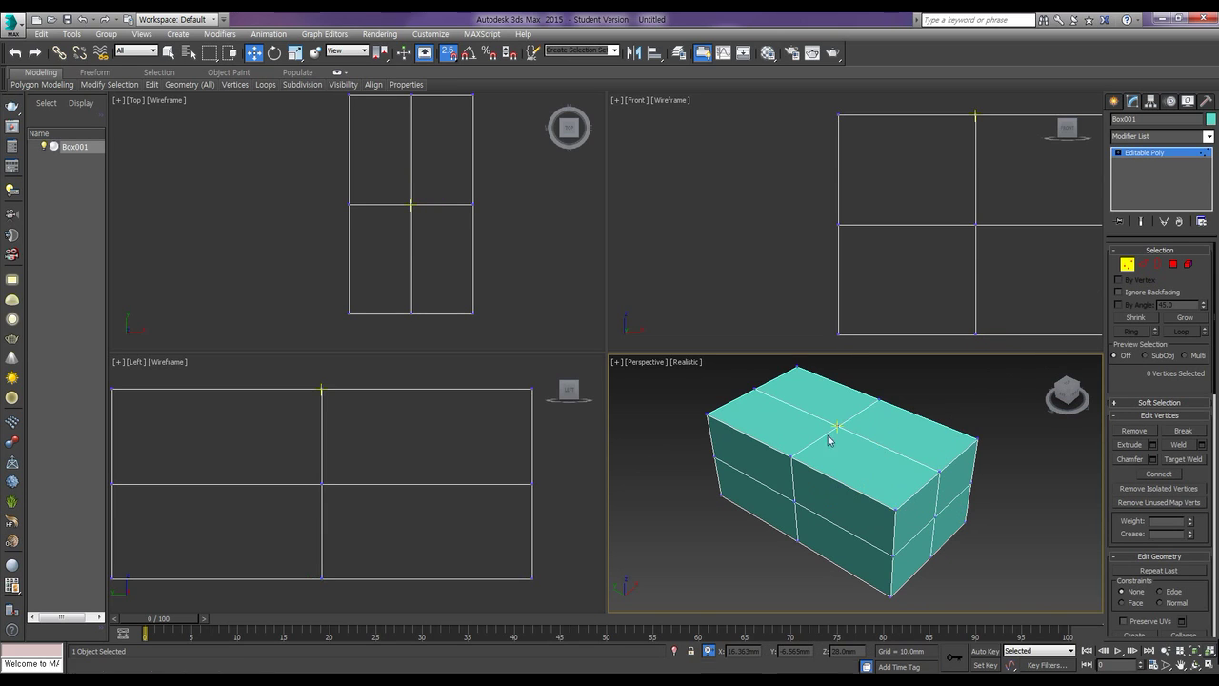
Select the middle row of vertices across the box in the Top view and snap it along Y to the far short edge
{"action": "left_click", "coordinate": [506, 231]}
{"action": "left_click_drag", "start_coordinate": [506, 226], "coordinate": [314, 189]}
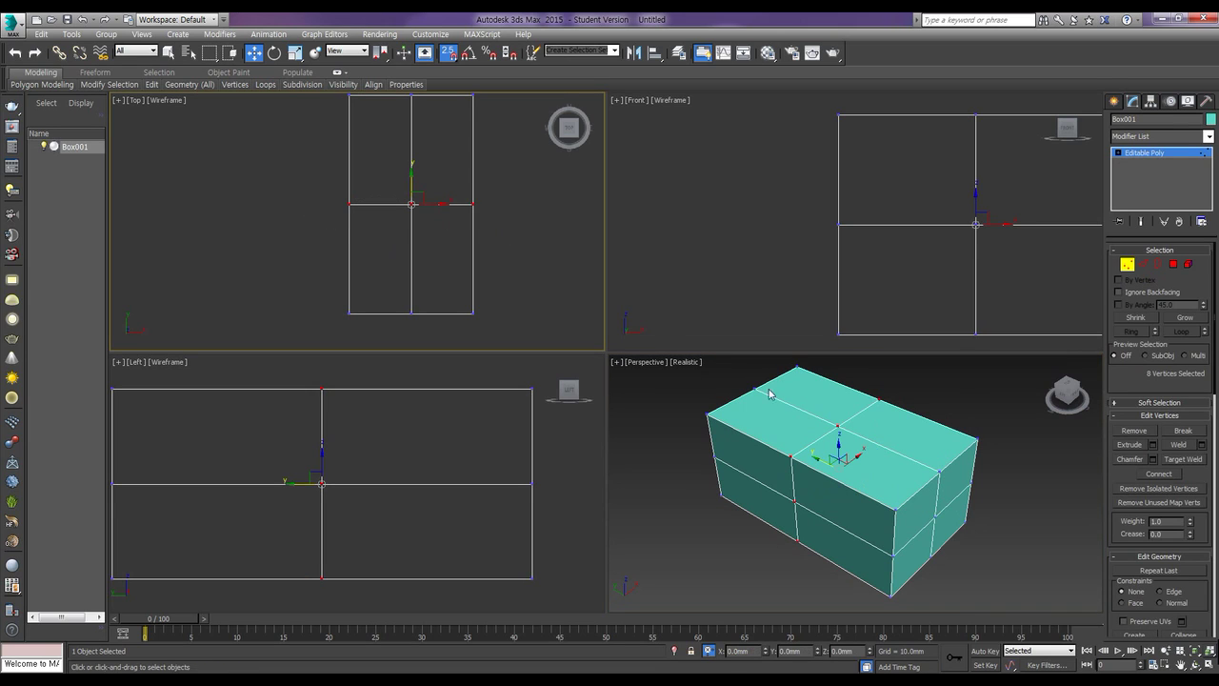
{"action": "left_click_drag", "start_coordinate": [411, 181], "coordinate": [410, 96]}
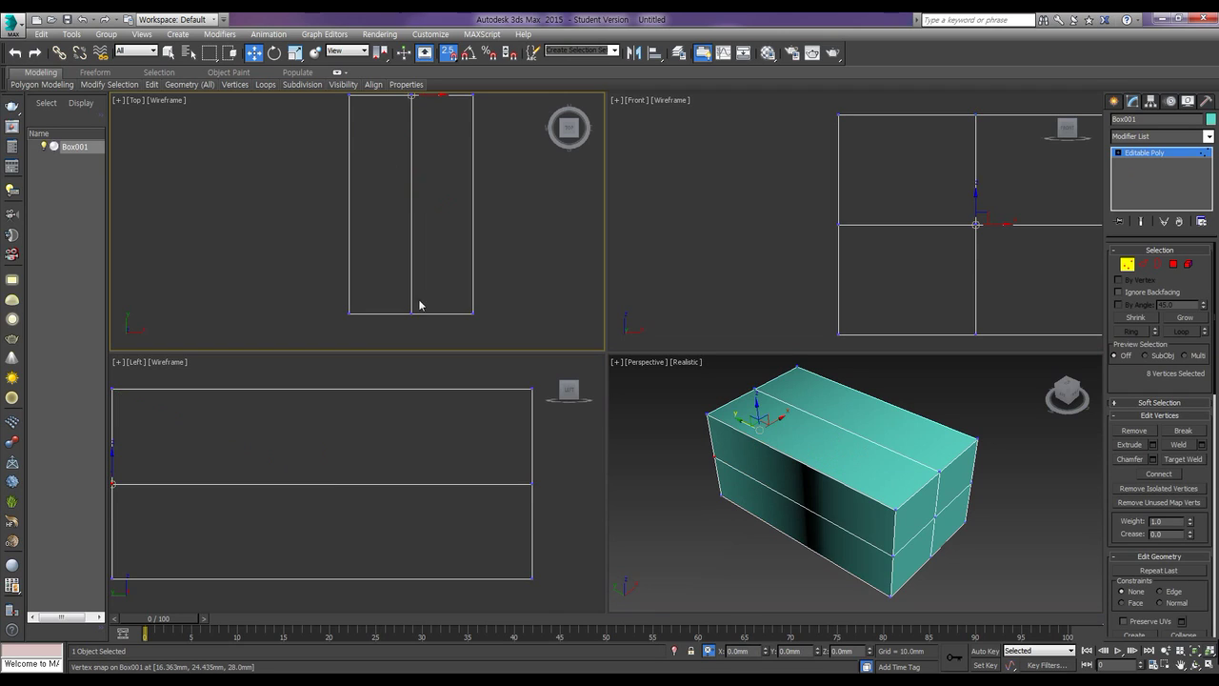
Offset the selected vertex row by -32 mm along Y from the far short edge, using relative coordinates
{"action": "left_click", "coordinate": [709, 650]}
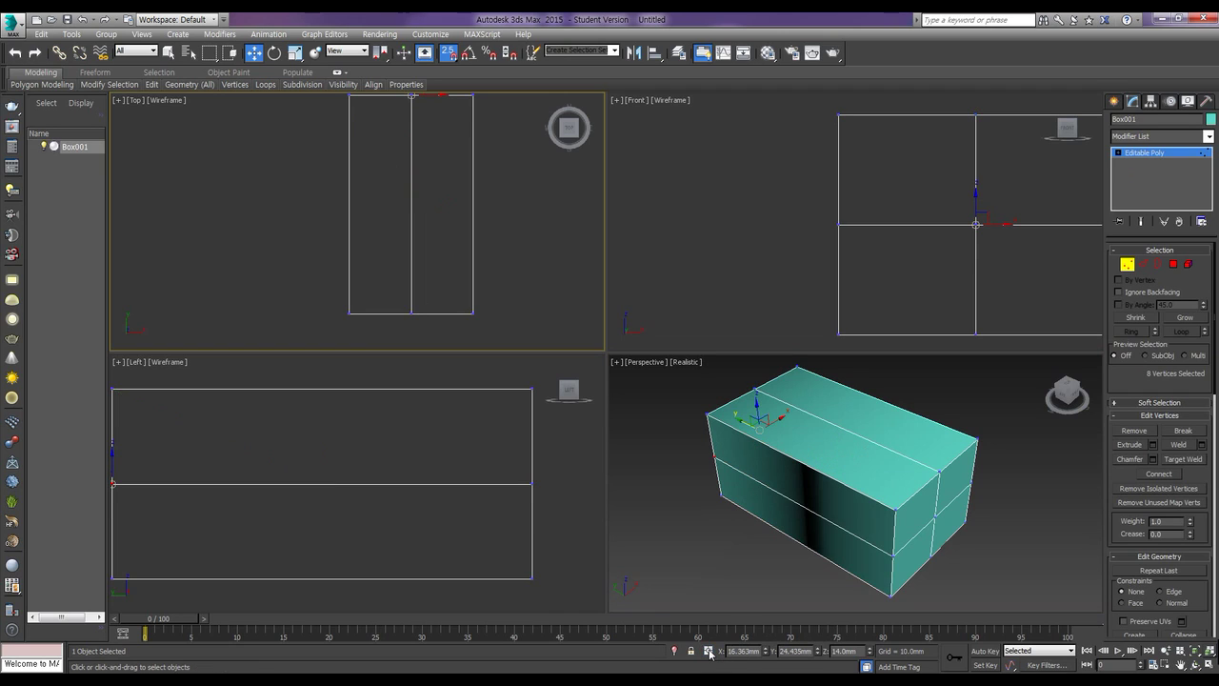
{"action": "left_click", "coordinate": [708, 650]}
{"action": "middle_click_drag", "start_coordinate": [499, 188], "coordinate": [483, 248]}
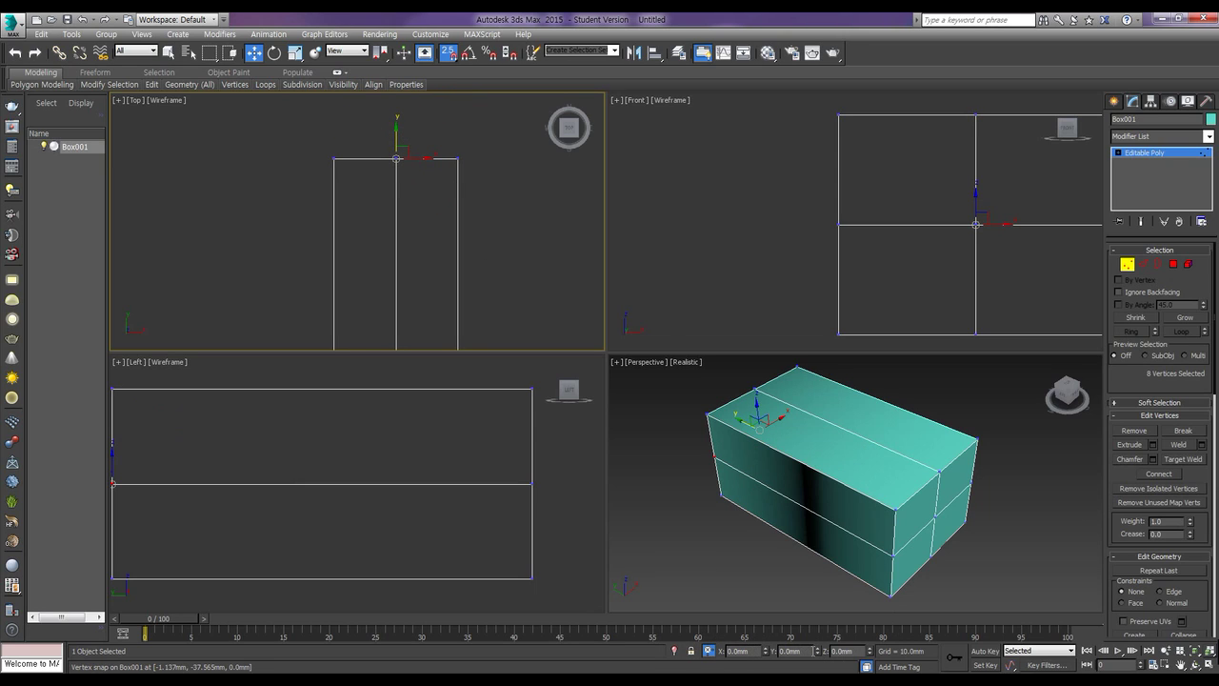
{"action": "left_click", "coordinate": [802, 651]}
{"action": "type", "text": "-32"}
{"action": "key", "text": "Return"}
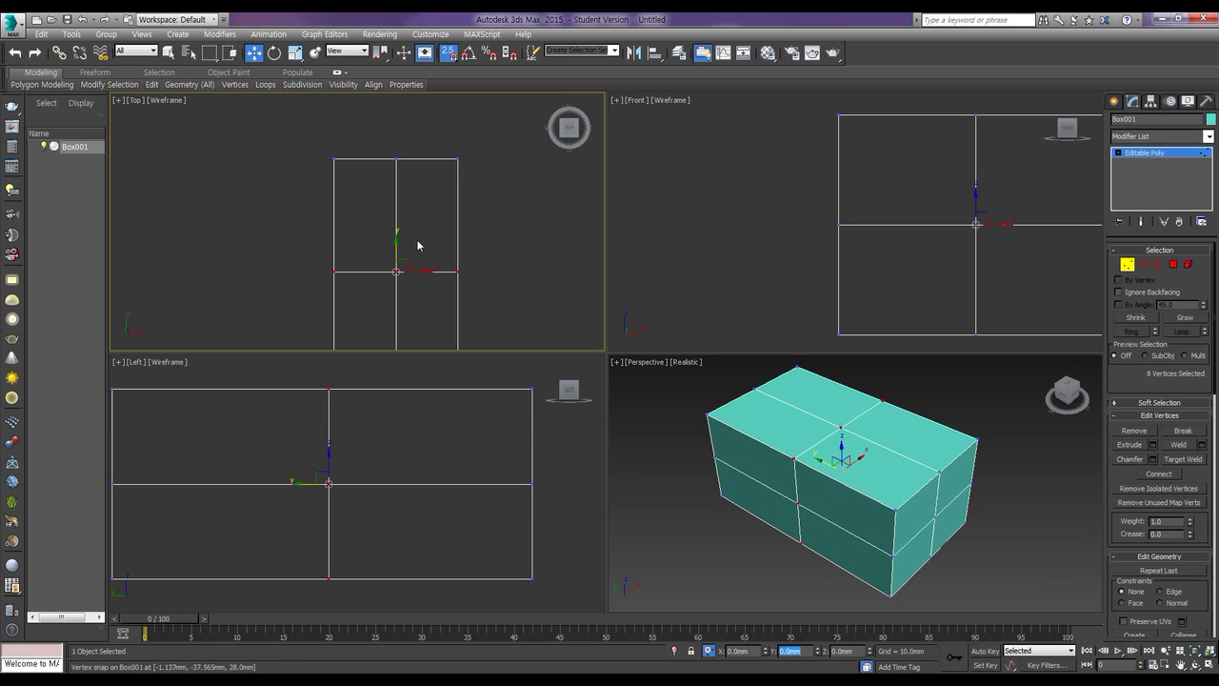
Select the middle lengthwise column of vertices in the Top view and snap it along X to the right-hand long edge
{"action": "middle_click_drag", "start_coordinate": [434, 244], "coordinate": [438, 189]}
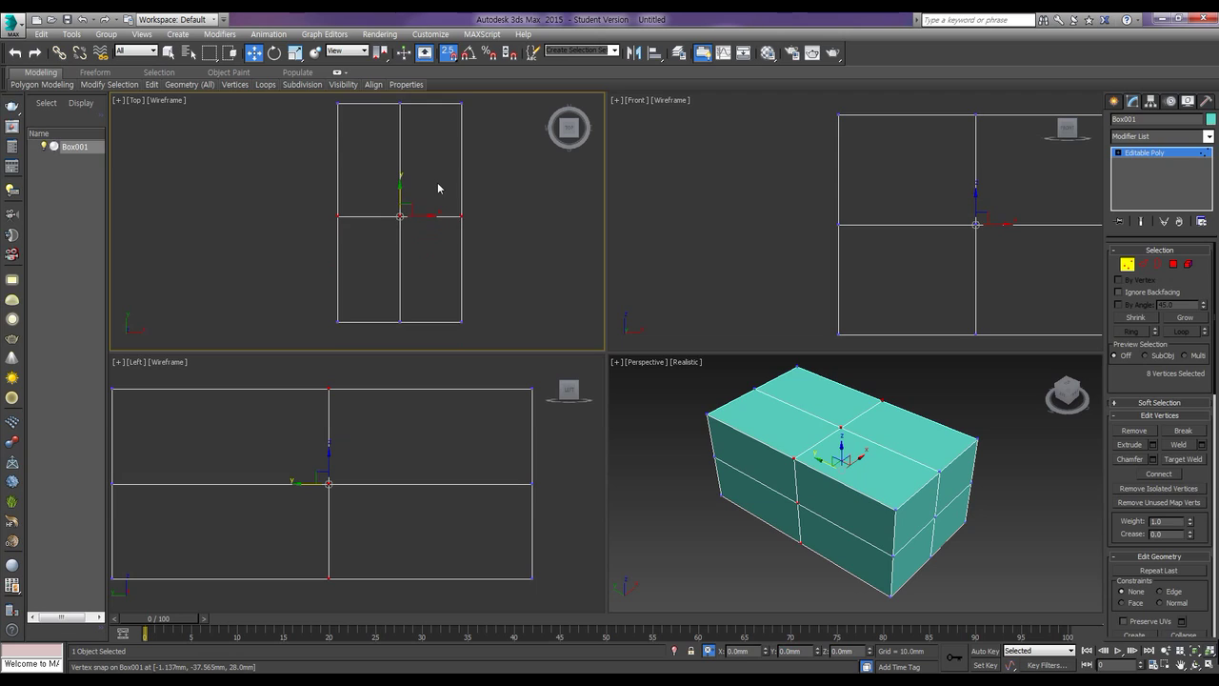
{"action": "scroll", "coordinate": [437, 188], "scroll_direction": "down", "scroll_amount": 2}
{"action": "left_click", "coordinate": [419, 125]}
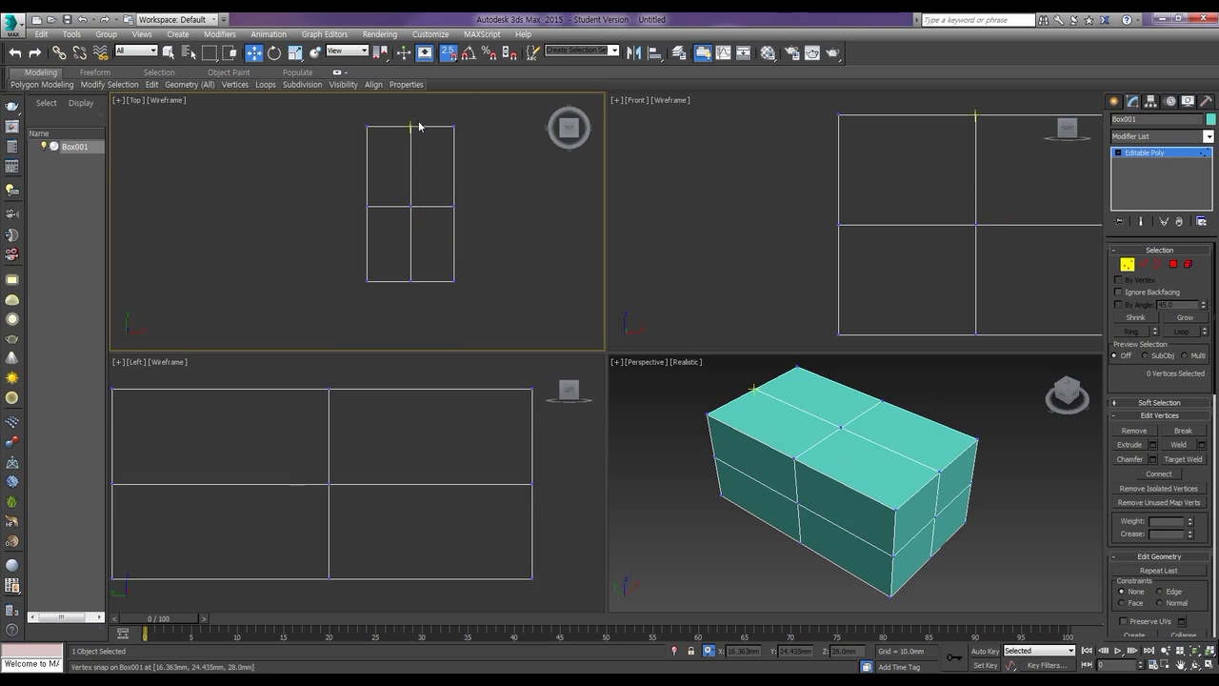
{"action": "left_click_drag", "start_coordinate": [392, 297], "coordinate": [395, 294]}
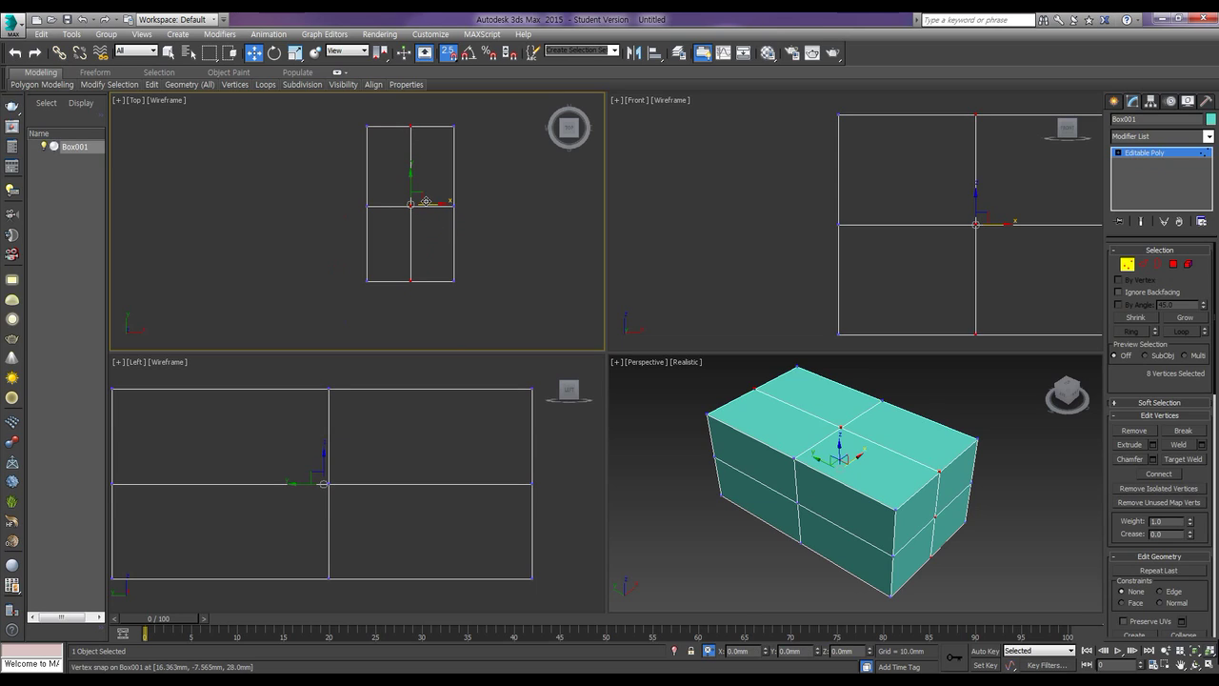
{"action": "left_click_drag", "start_coordinate": [428, 204], "coordinate": [454, 203]}
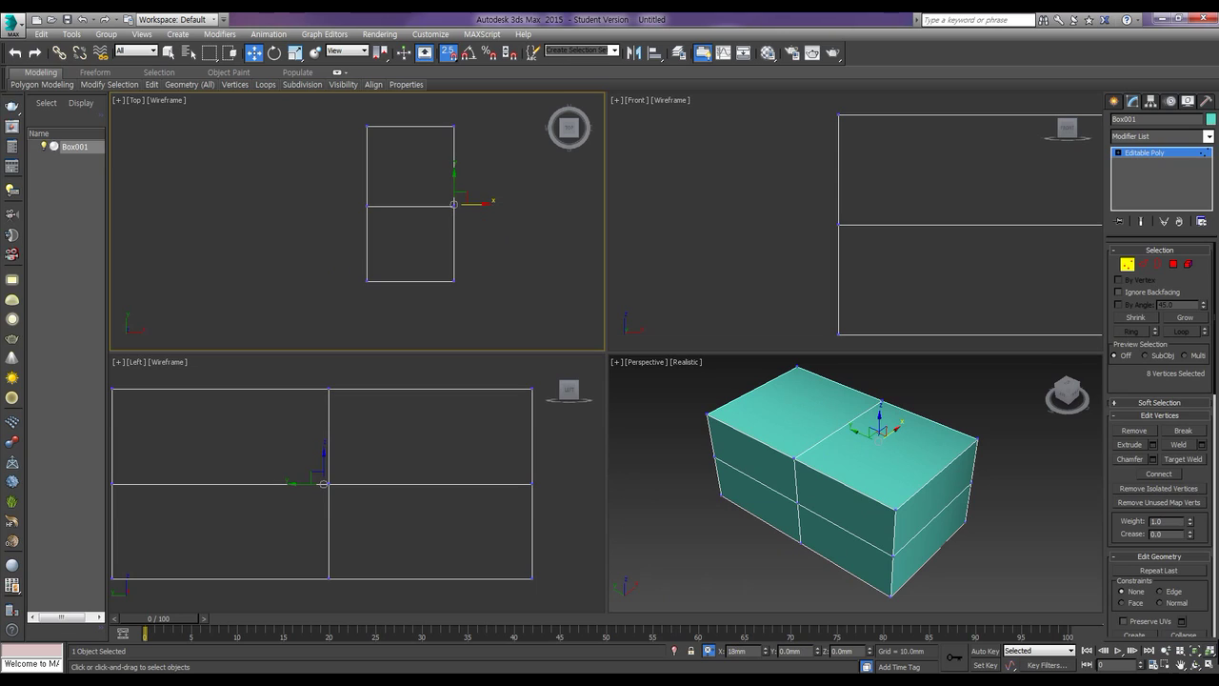
{"action": "key", "text": "Return"}
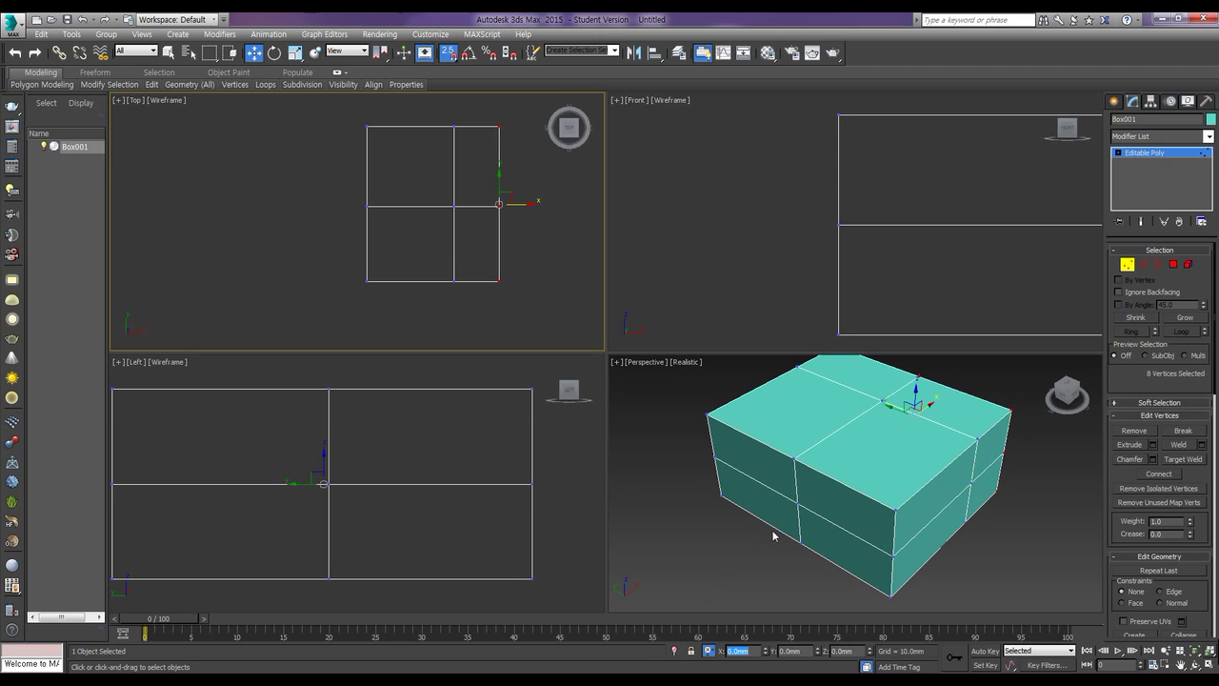
{"action": "type", "text": "-18"}
{"action": "key", "text": "Return"}
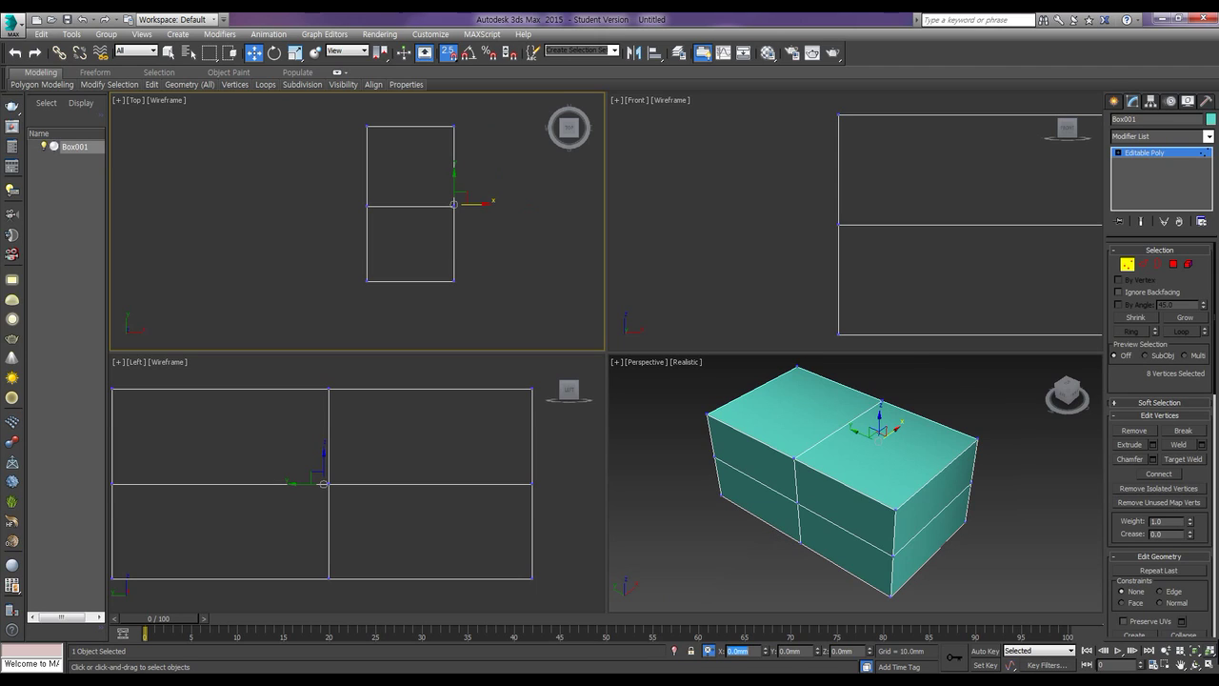
Offset the selected vertex column by -18 mm along X from the right-hand long edge
{"action": "key", "text": "Return"}
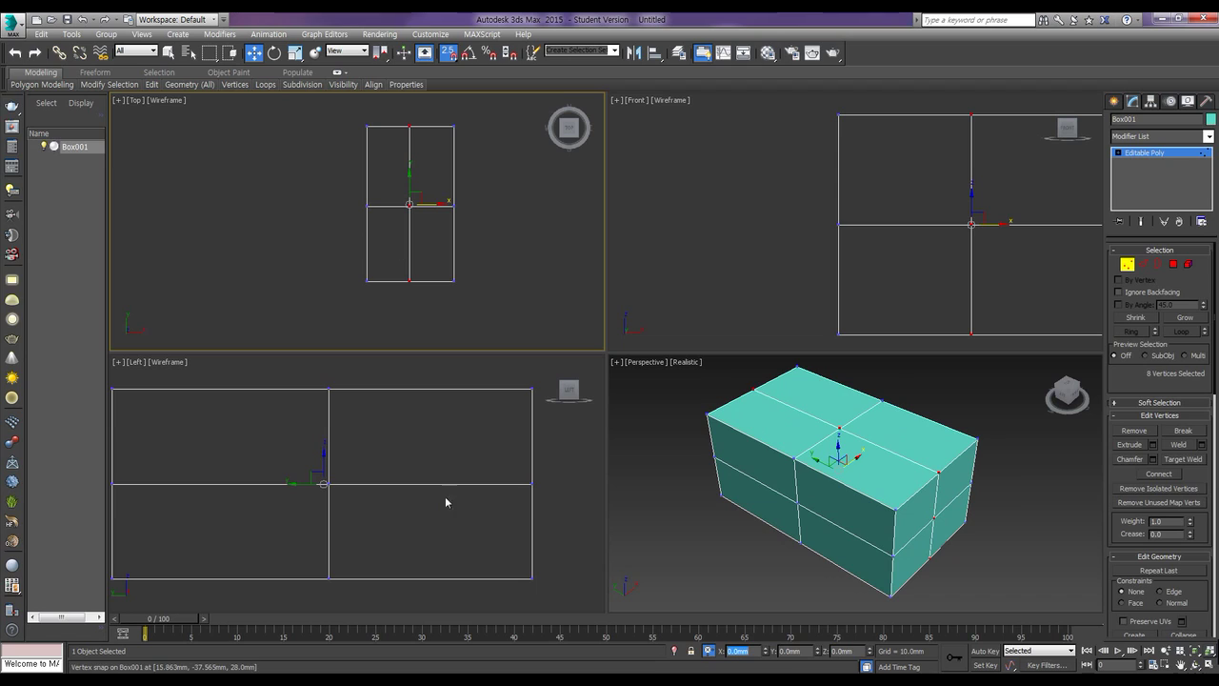
Select the mid-height vertices in the Left view and snap them straight down to the box's base
{"action": "left_click", "coordinate": [474, 489]}
{"action": "middle_click_drag", "start_coordinate": [463, 511], "coordinate": [495, 508]}
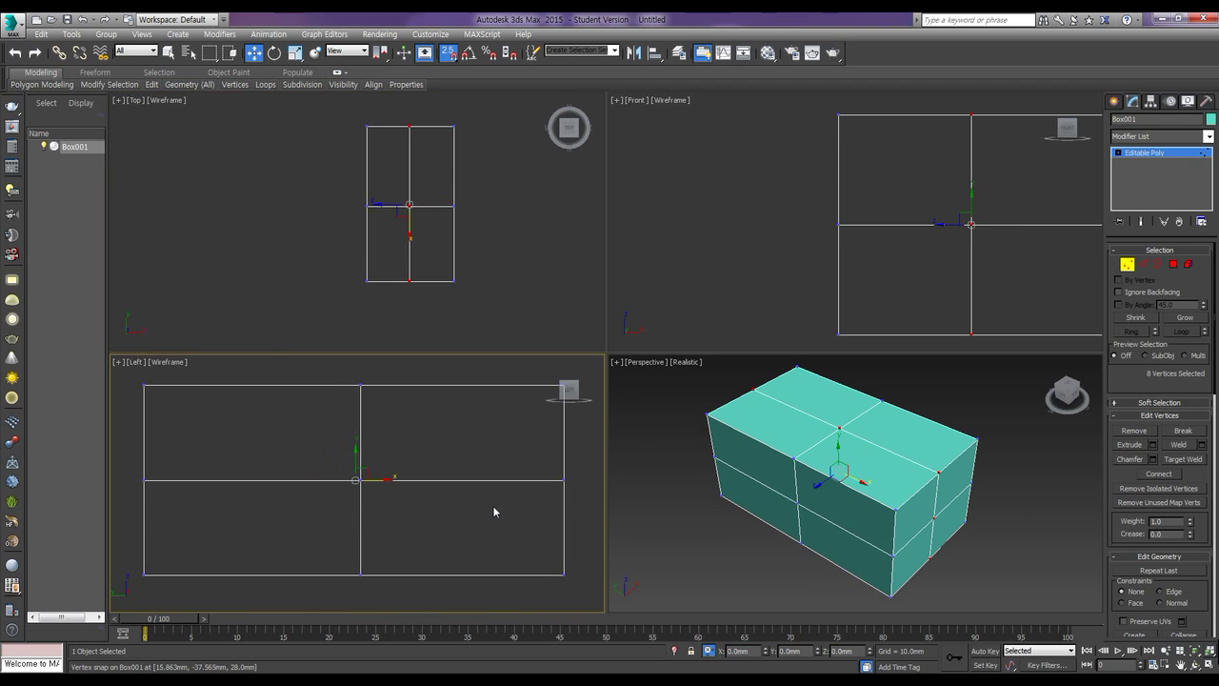
{"action": "left_click_drag", "start_coordinate": [581, 496], "coordinate": [130, 467]}
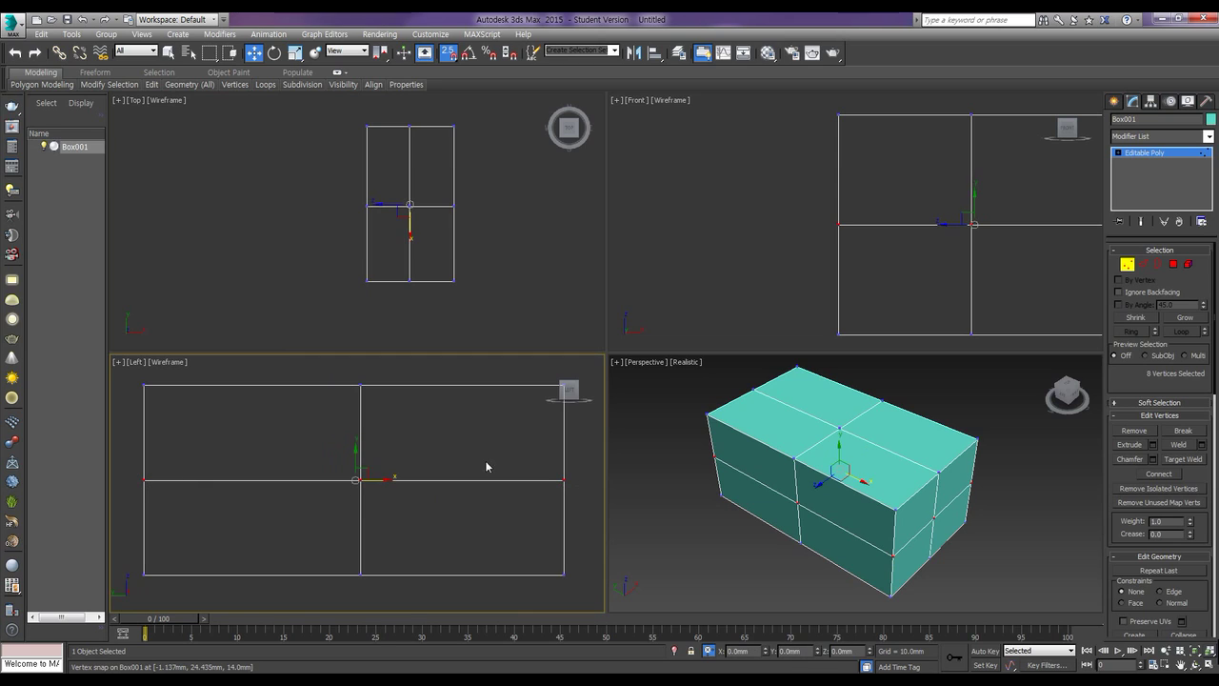
{"action": "left_click_drag", "start_coordinate": [357, 463], "coordinate": [360, 572]}
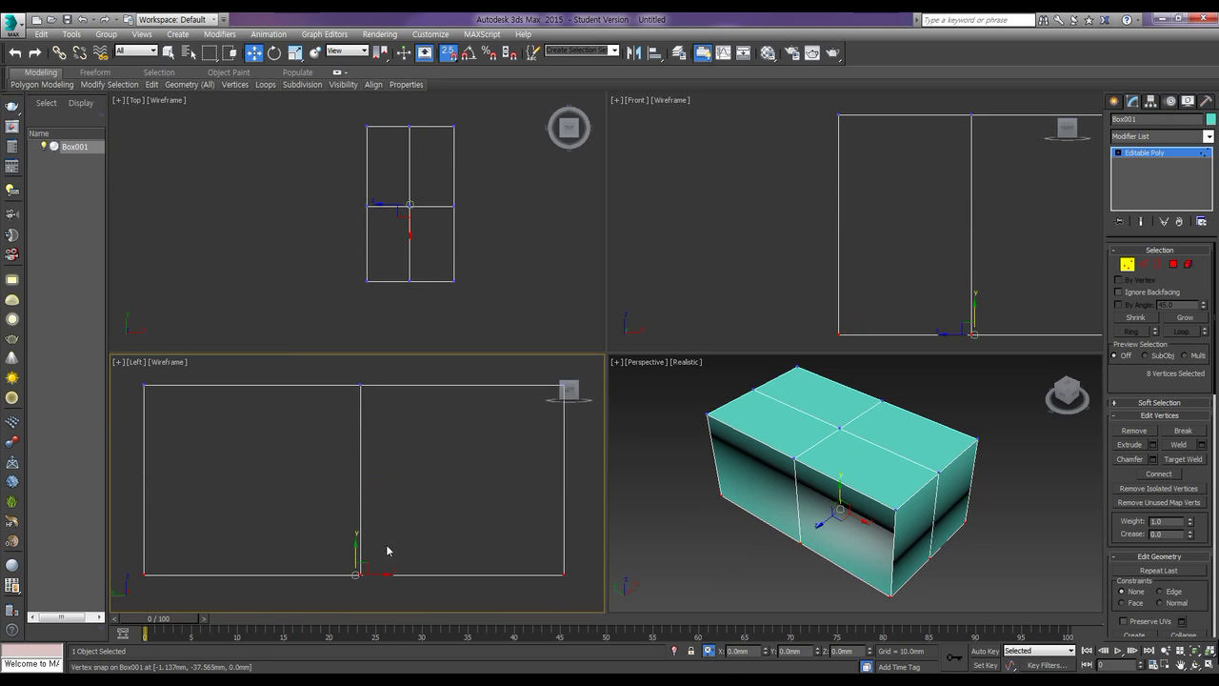
Raise the selected vertices 16 mm along Y from the base and clear the selection
{"action": "left_click", "coordinate": [786, 651]}
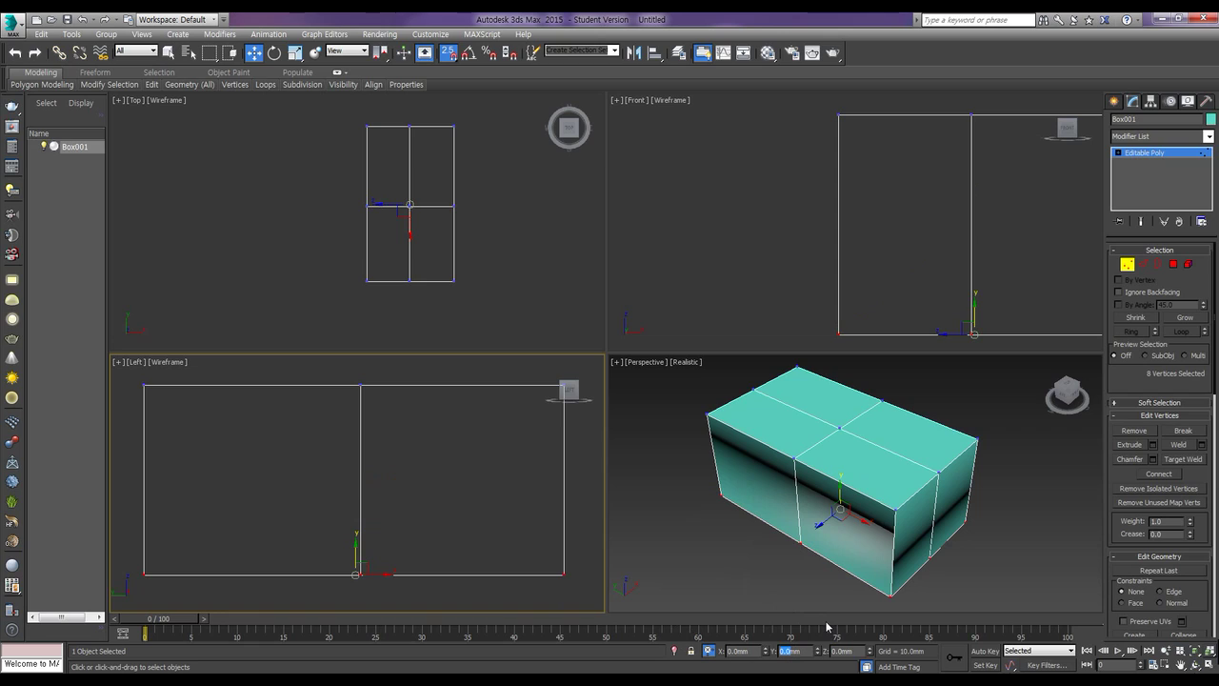
{"action": "type", "text": "16"}
{"action": "key", "text": "Return"}
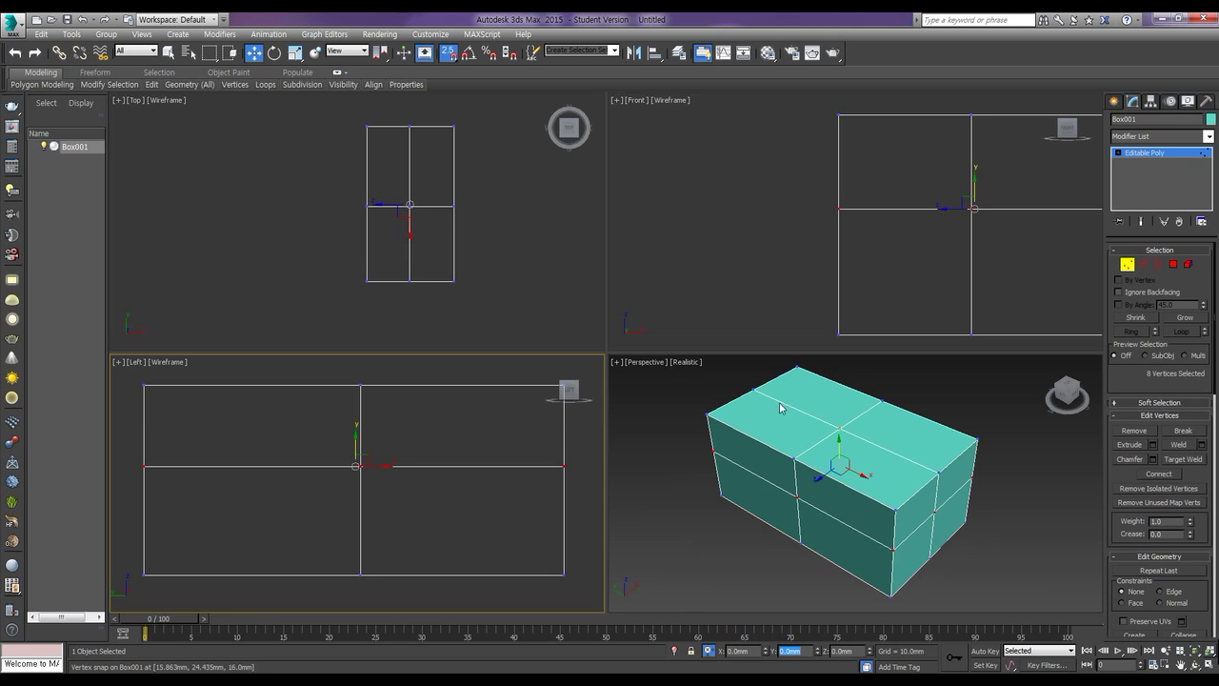
{"action": "left_click", "coordinate": [1025, 501]}
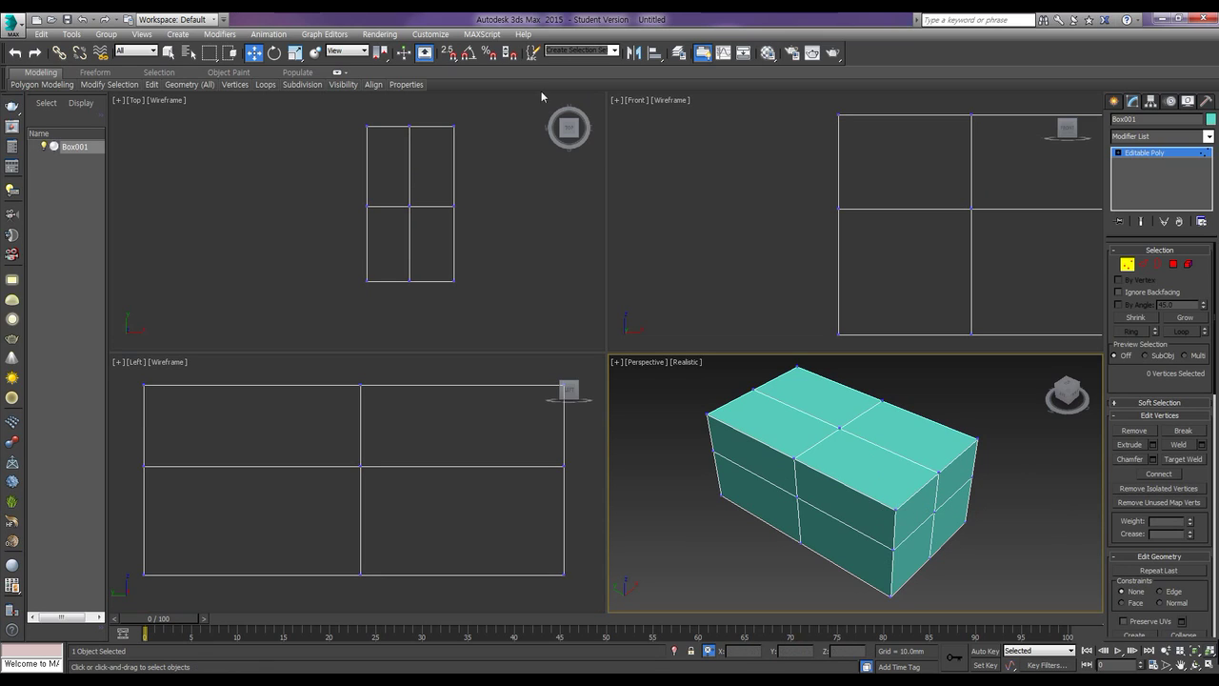
Select the box's top front corner vertex and snap it onto the top face's centre vertex in the Top view
{"action": "left_click", "coordinate": [895, 509]}
{"action": "left_click", "coordinate": [449, 53]}
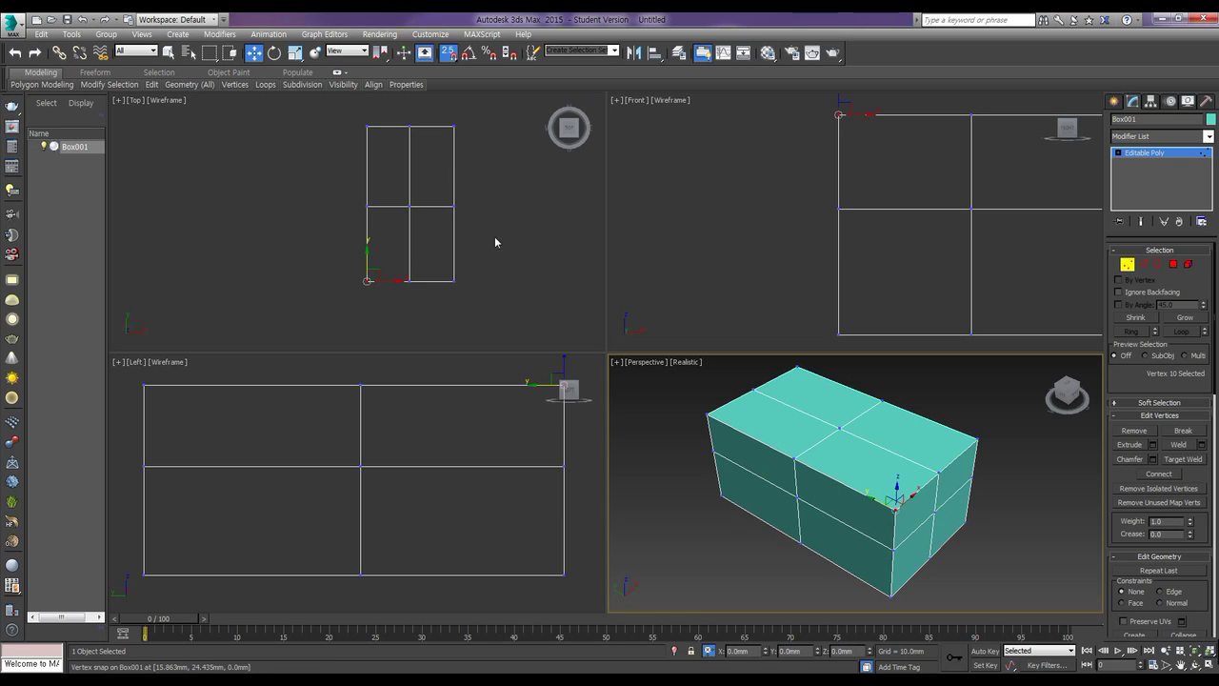
{"action": "left_click", "coordinate": [364, 274]}
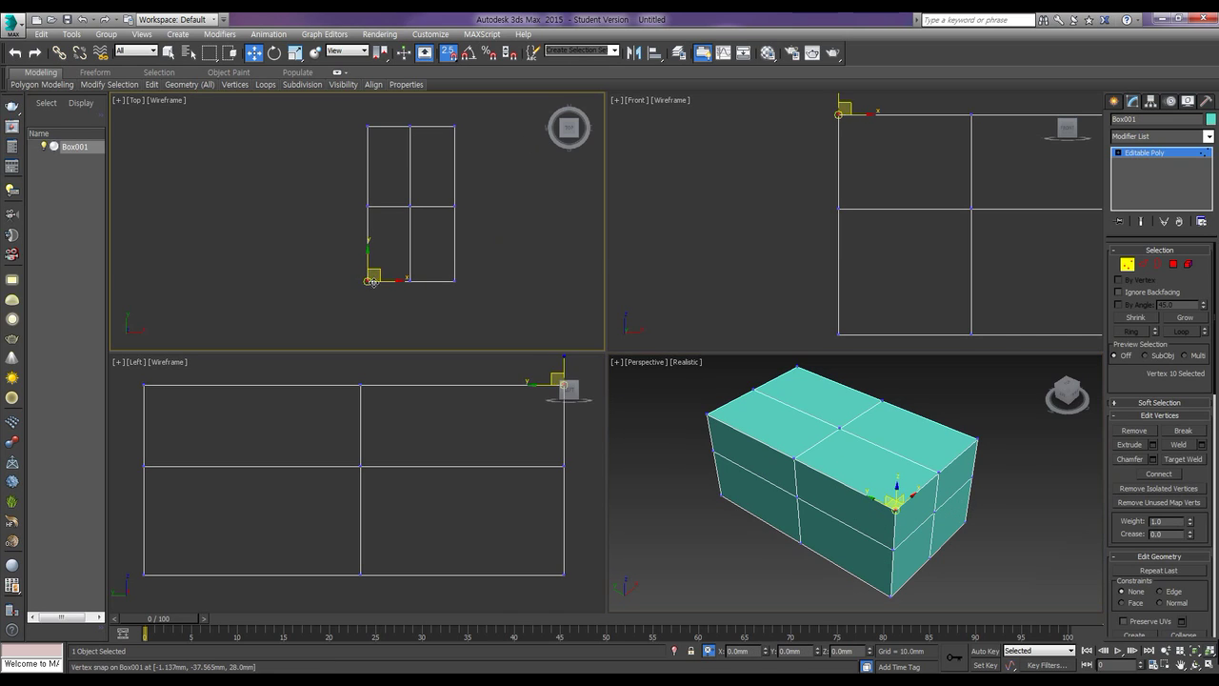
{"action": "left_click_drag", "start_coordinate": [376, 270], "coordinate": [411, 206]}
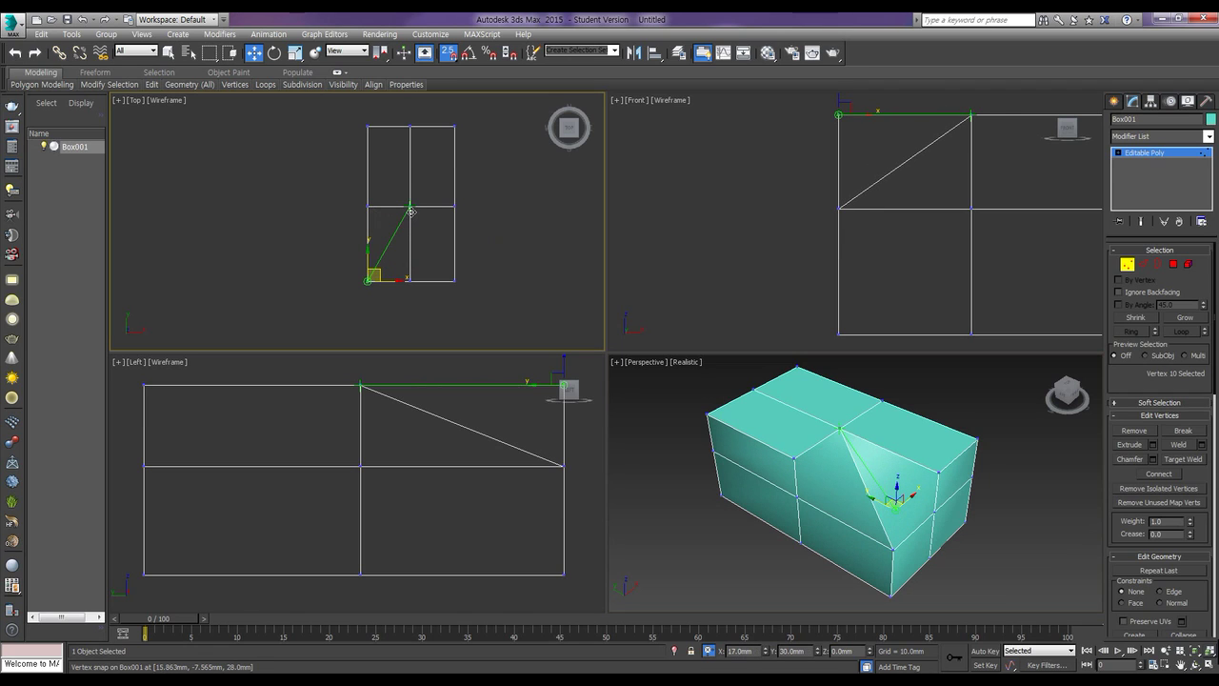
Snap the moved corner vertex down to the mid-height edge line in the Left view, 12 mm below the top
{"action": "left_click", "coordinate": [362, 383]}
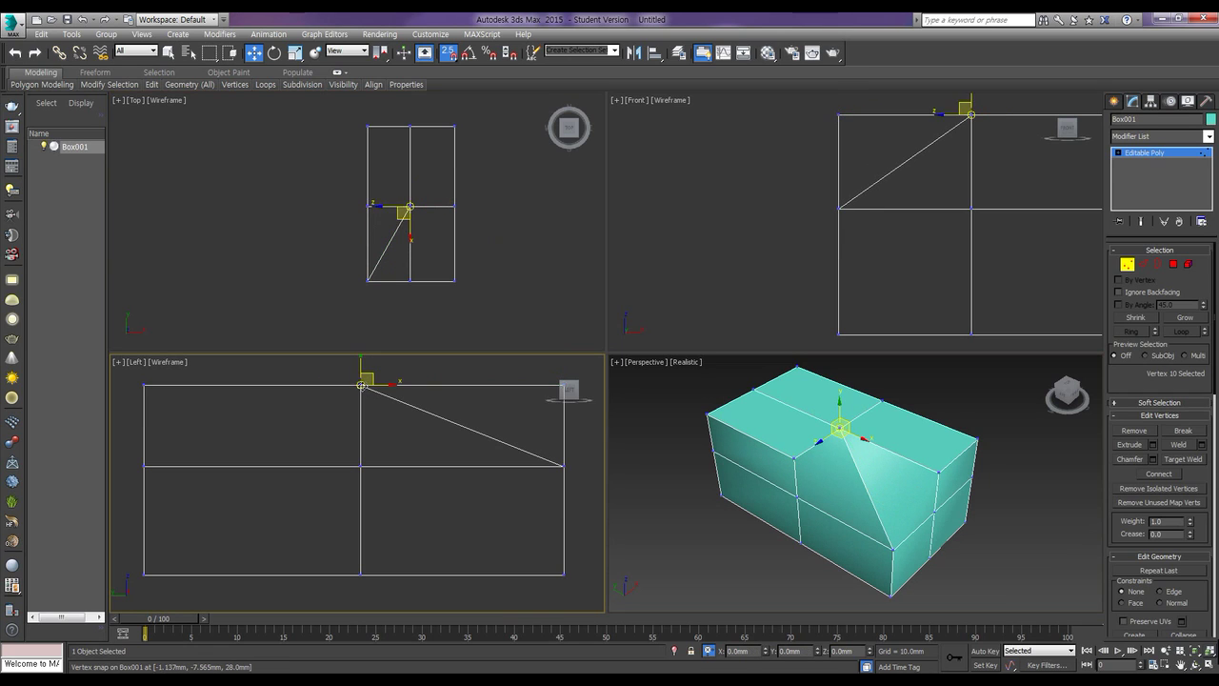
{"action": "left_click_drag", "start_coordinate": [361, 363], "coordinate": [361, 463]}
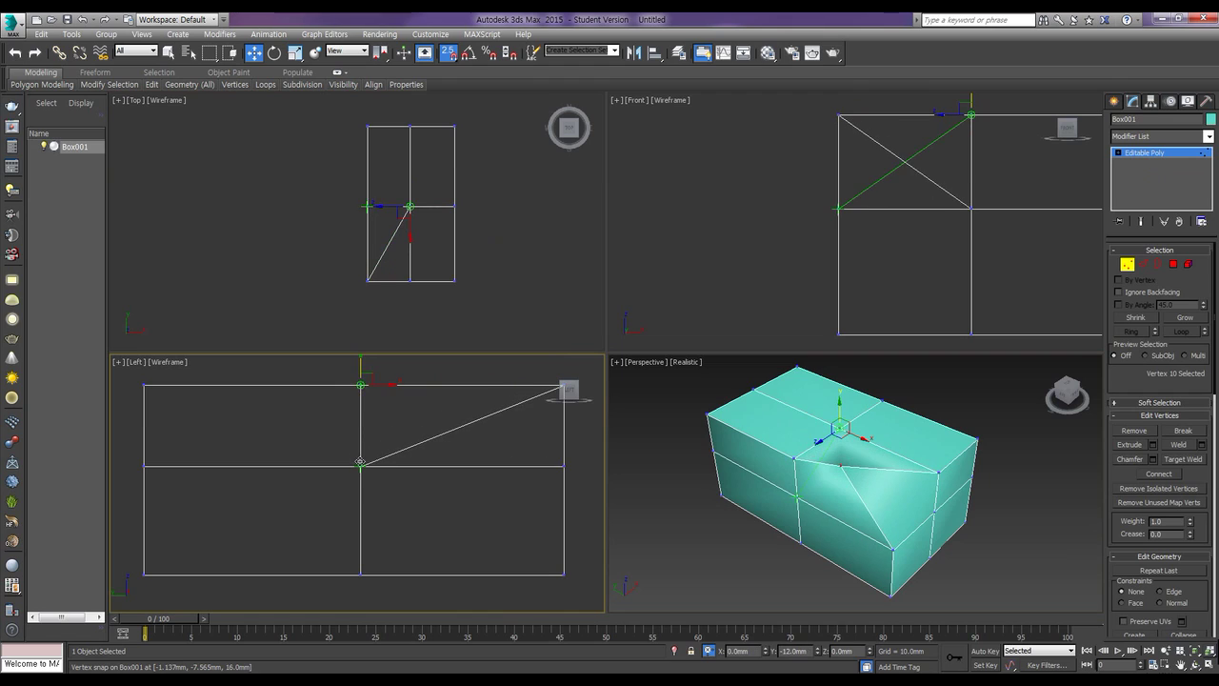
{"action": "left_click", "coordinate": [1030, 536]}
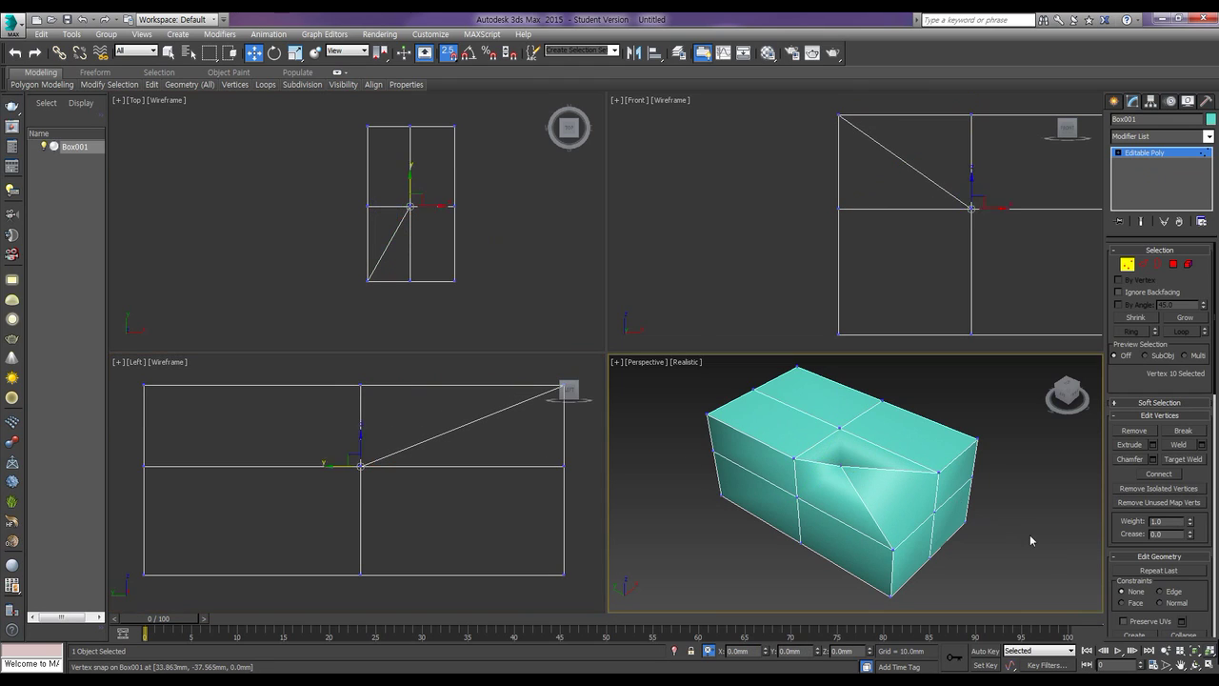
Try to connect the recessed inner vertex with the mid-height vertex on the adjacent long side, with snapping off
{"action": "left_click", "coordinate": [840, 464]}
{"action": "left_click", "coordinate": [448, 53]}
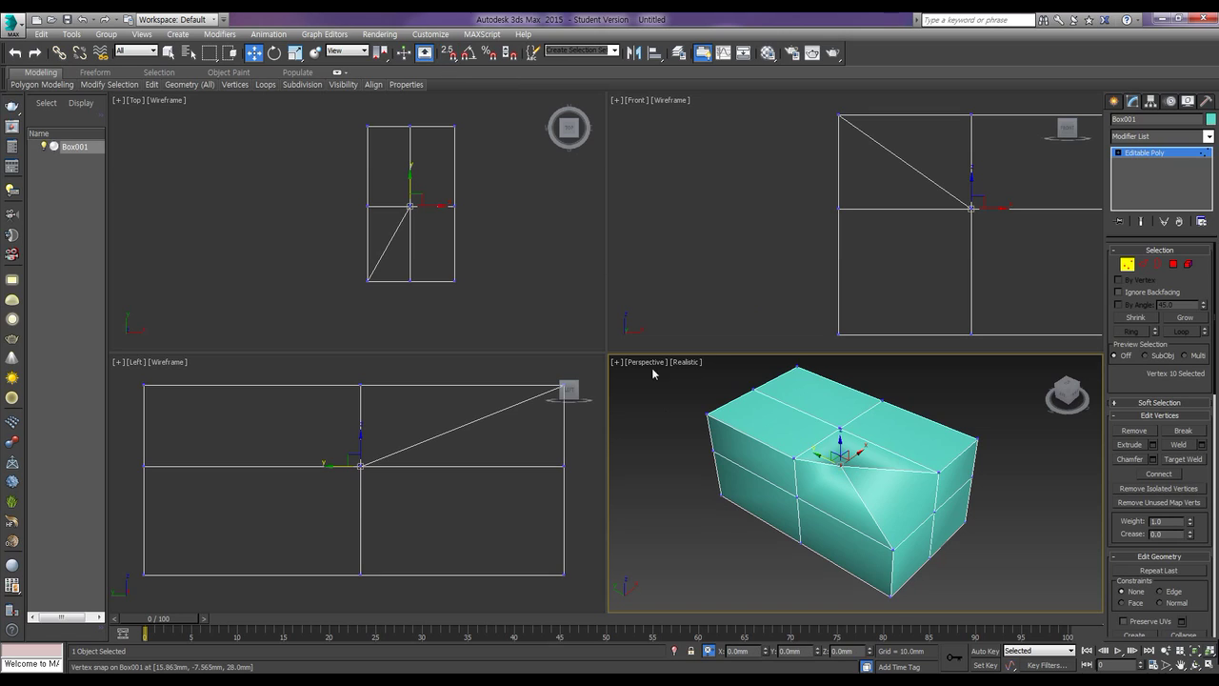
{"action": "left_click", "coordinate": [800, 498], "text": "ctrl"}
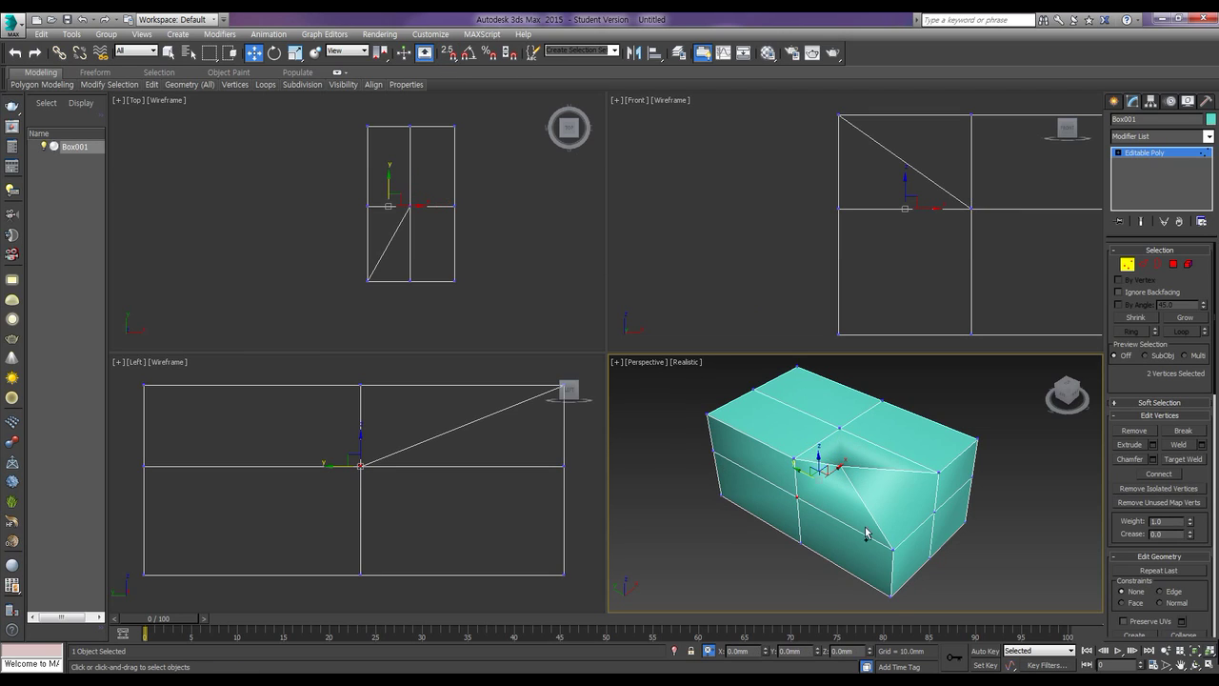
{"action": "left_click", "coordinate": [1160, 476]}
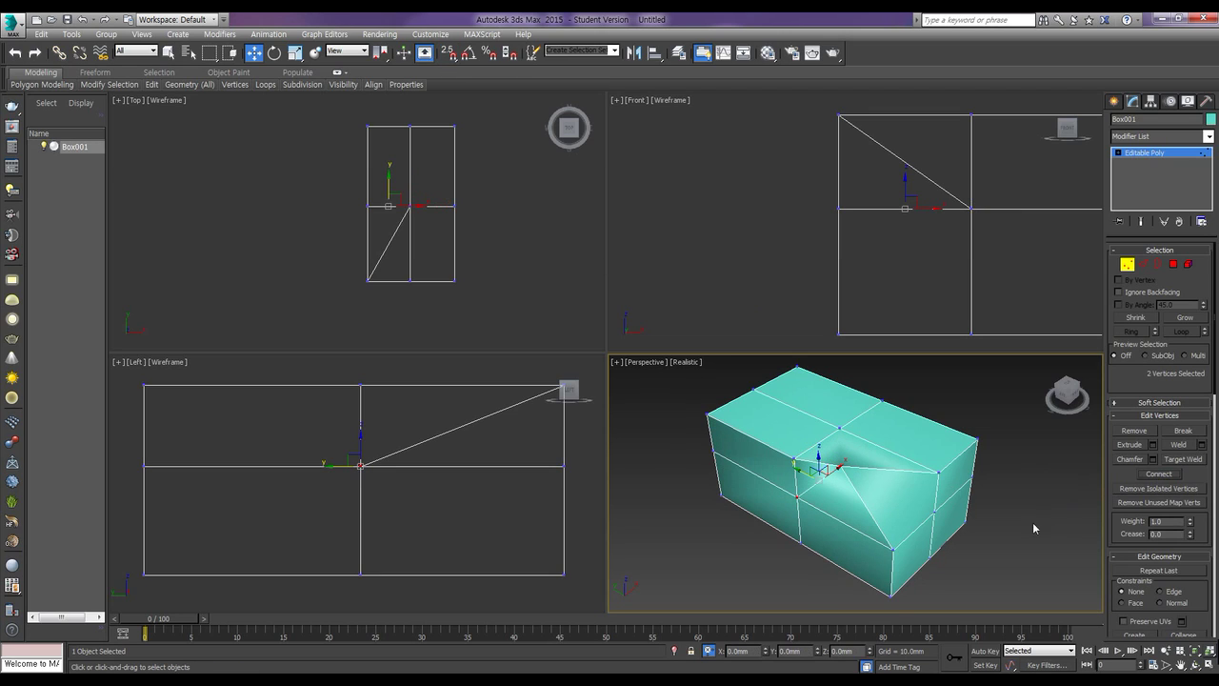
{"action": "left_click", "coordinate": [797, 497], "text": "alt"}
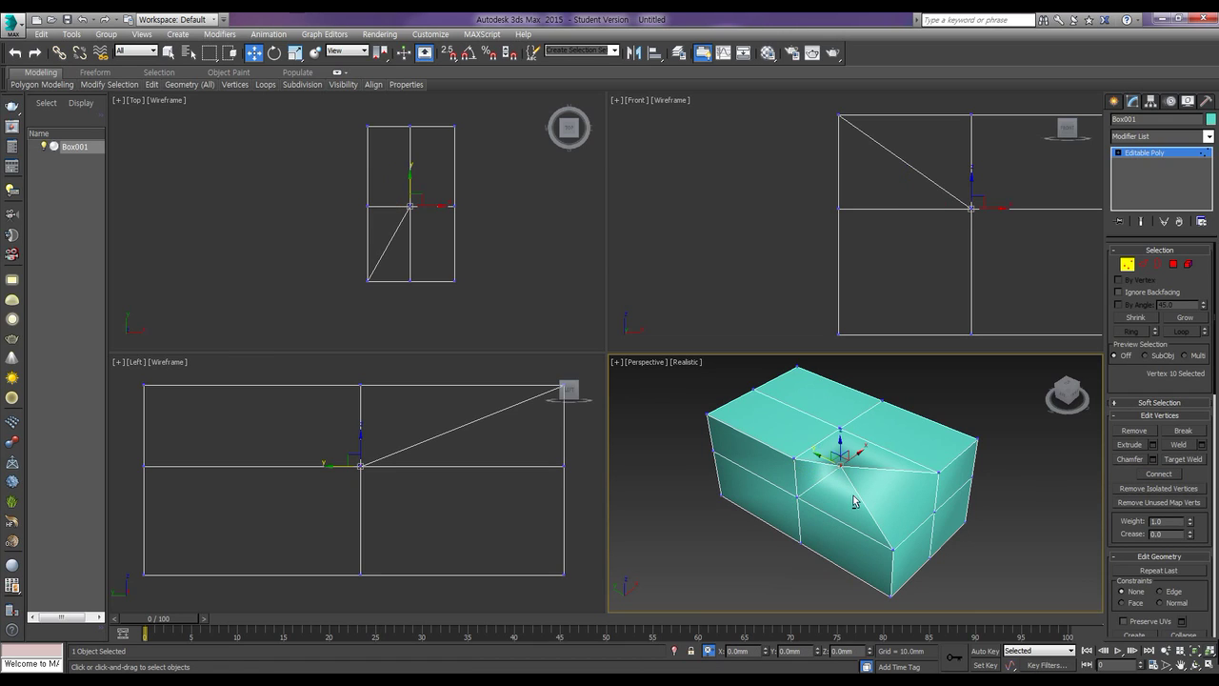
Connect the recessed inner vertex to the top face's centre vertex directly above it
{"action": "key", "text": "alt"}
{"action": "left_click", "coordinate": [838, 427], "text": "ctrl"}
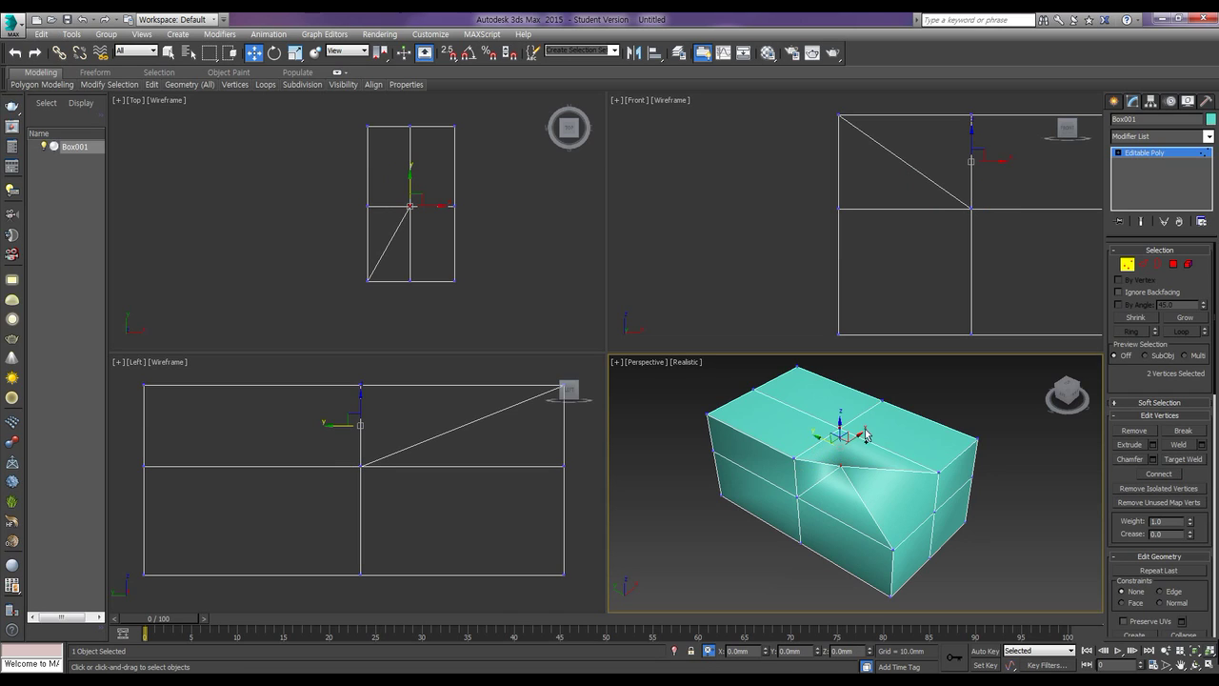
{"action": "left_click", "coordinate": [1157, 474]}
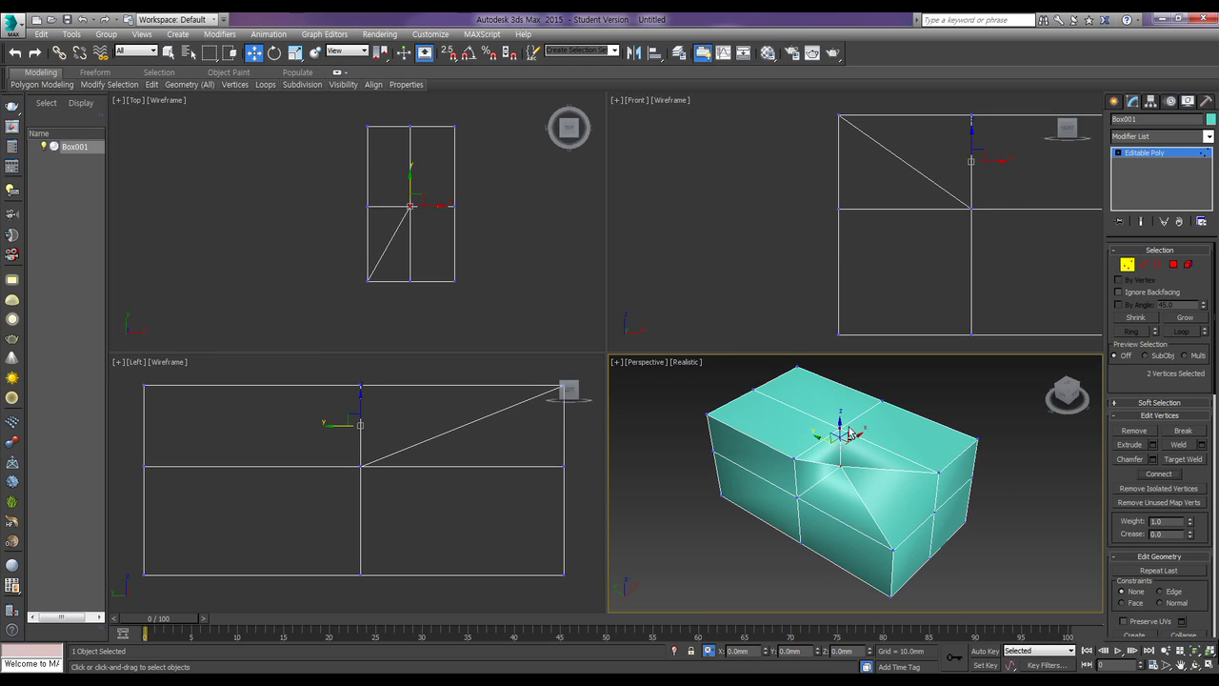
Connect the recessed inner vertex to the mid-height vertex on the box's short front side and clear the selection
{"action": "left_click", "coordinate": [839, 456]}
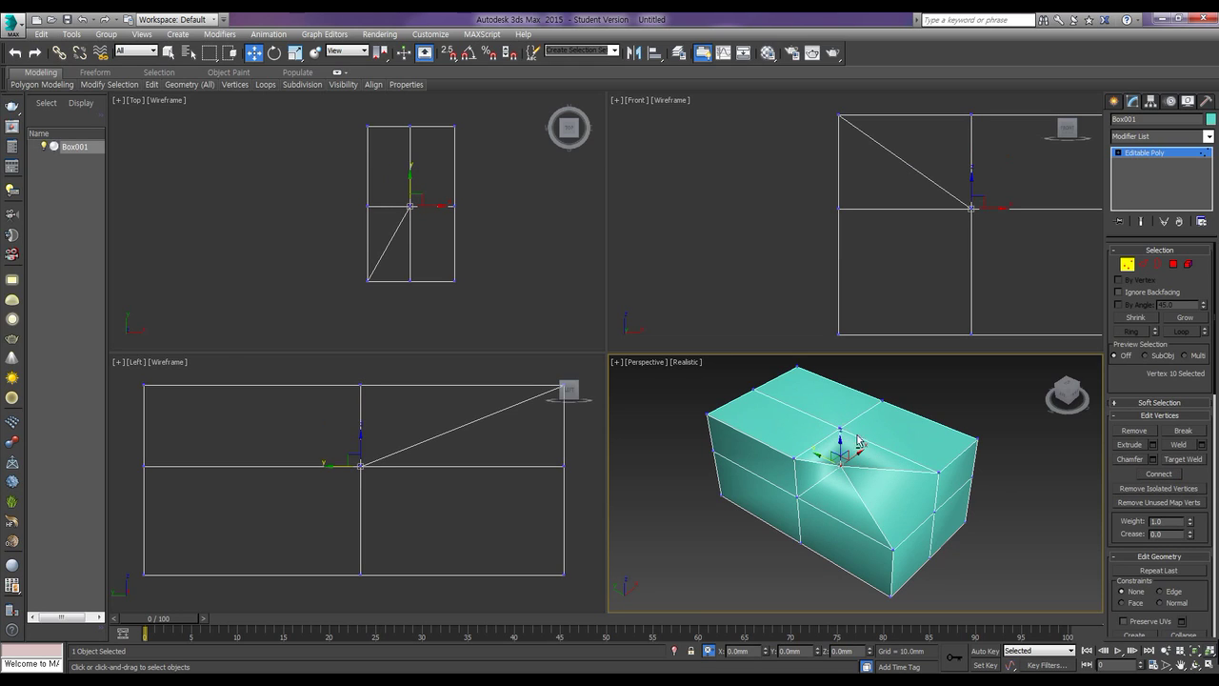
{"action": "left_click", "coordinate": [933, 512], "text": "ctrl"}
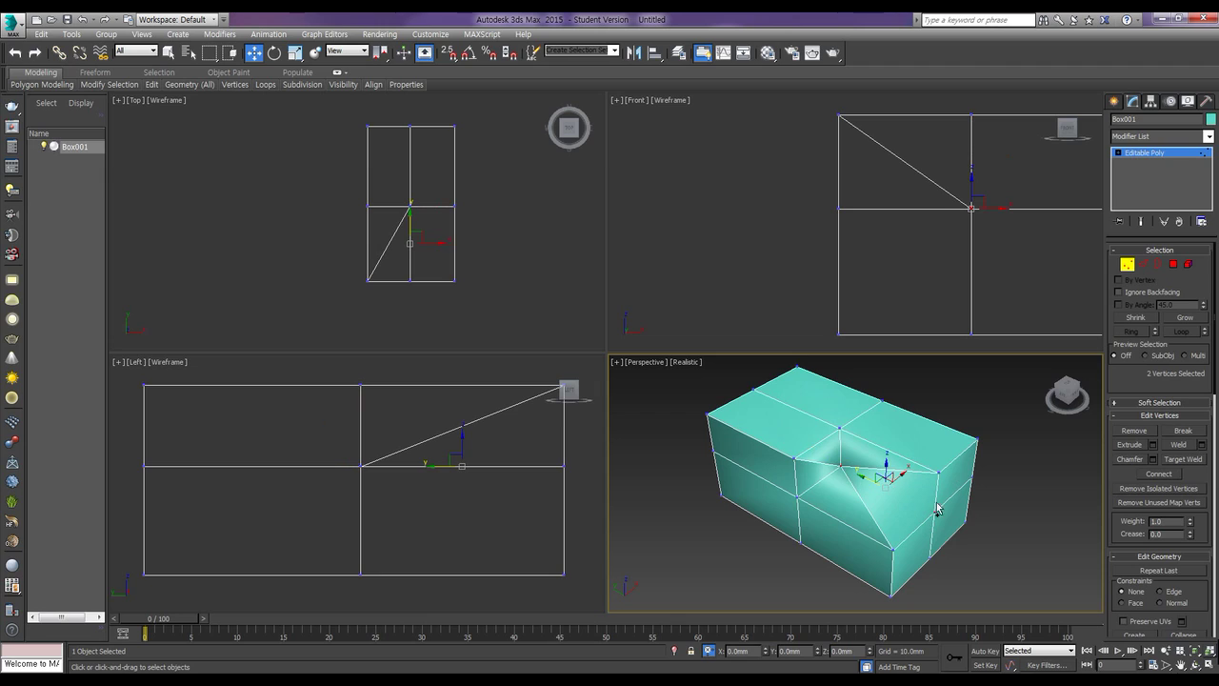
{"action": "left_click", "coordinate": [1151, 479]}
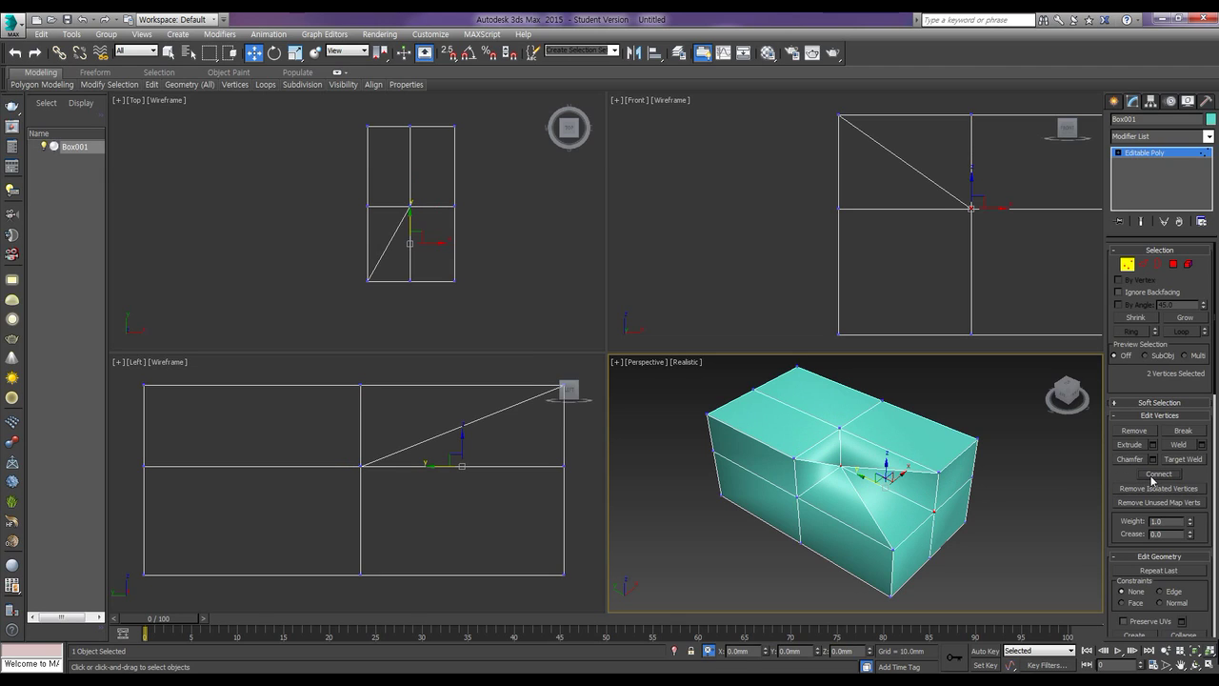
{"action": "left_click", "coordinate": [1002, 512]}
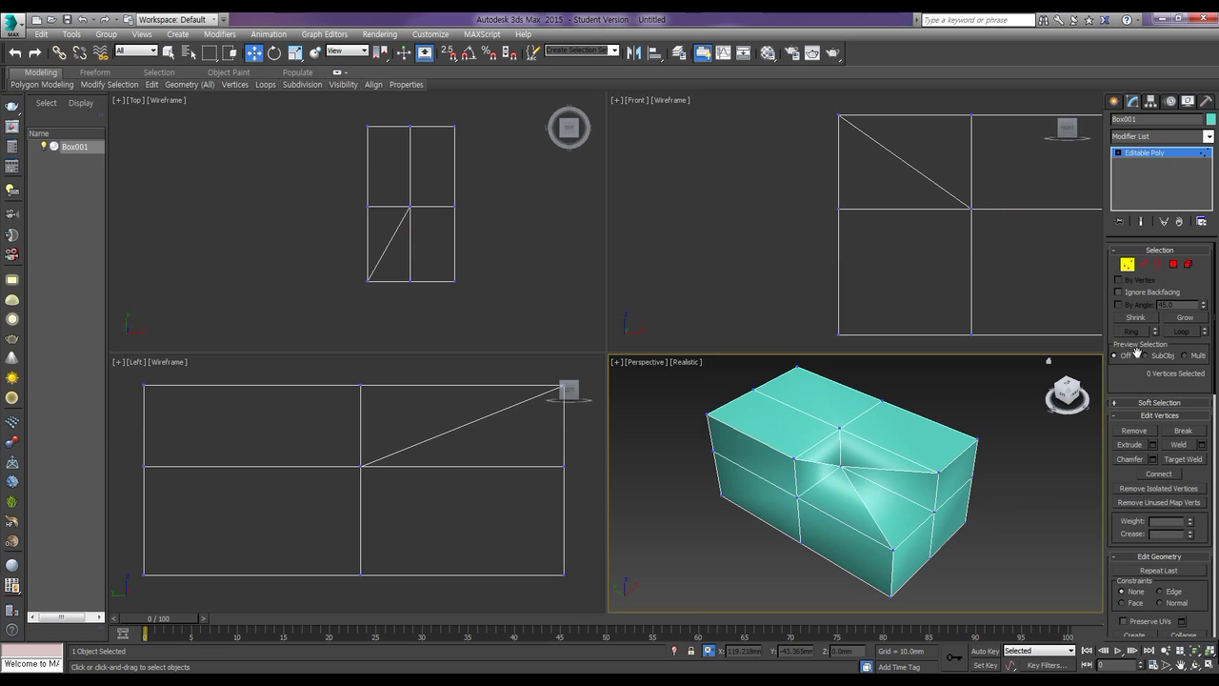
Remove the three diagonal edges radiating from the recessed inner corner
{"action": "left_click", "coordinate": [1143, 266]}
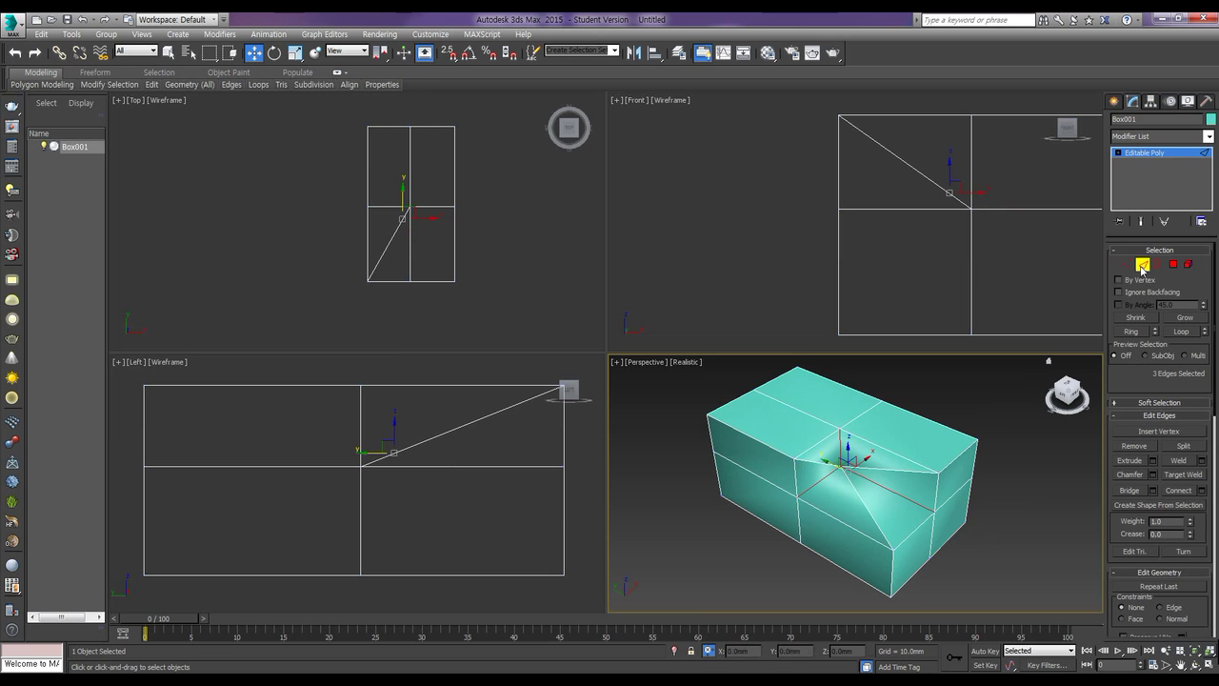
{"action": "left_click", "coordinate": [884, 466]}
{"action": "left_click", "coordinate": [826, 462]}
{"action": "left_click", "coordinate": [863, 502], "text": "ctrl"}
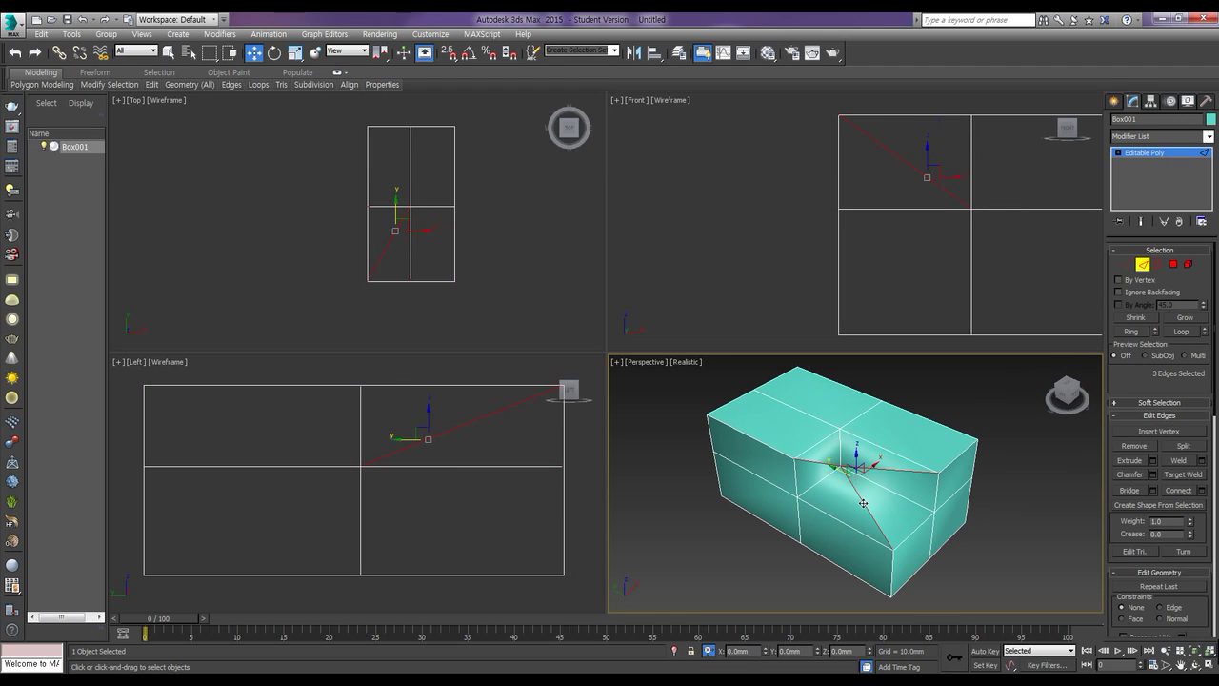
{"action": "left_click", "coordinate": [1138, 446]}
{"action": "middle_click_drag", "start_coordinate": [892, 520], "coordinate": [916, 511], "text": "alt"}
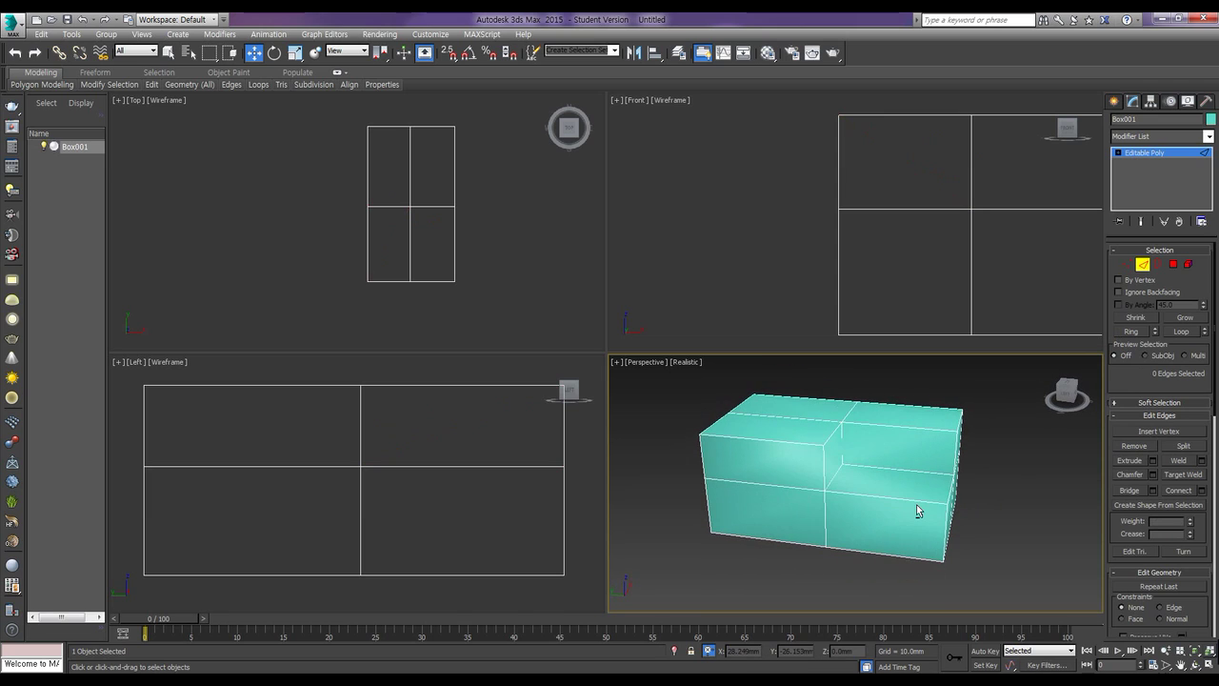
Select and remove all leftover segment edges on the block's top, four sides and underside, keeping only the outline and the corner recess
{"action": "left_click", "coordinate": [775, 485]}
{"action": "left_click", "coordinate": [824, 515], "text": "ctrl"}
{"action": "mouse_move", "coordinate": [874, 524]}
{"action": "middle_mouse_down", "text": "alt"}
{"action": "mouse_move", "coordinate": [885, 522]}
{"action": "mouse_move", "coordinate": [889, 541]}
{"action": "middle_mouse_up", "text": "alt"}
{"action": "left_click", "coordinate": [798, 404], "text": "ctrl"}
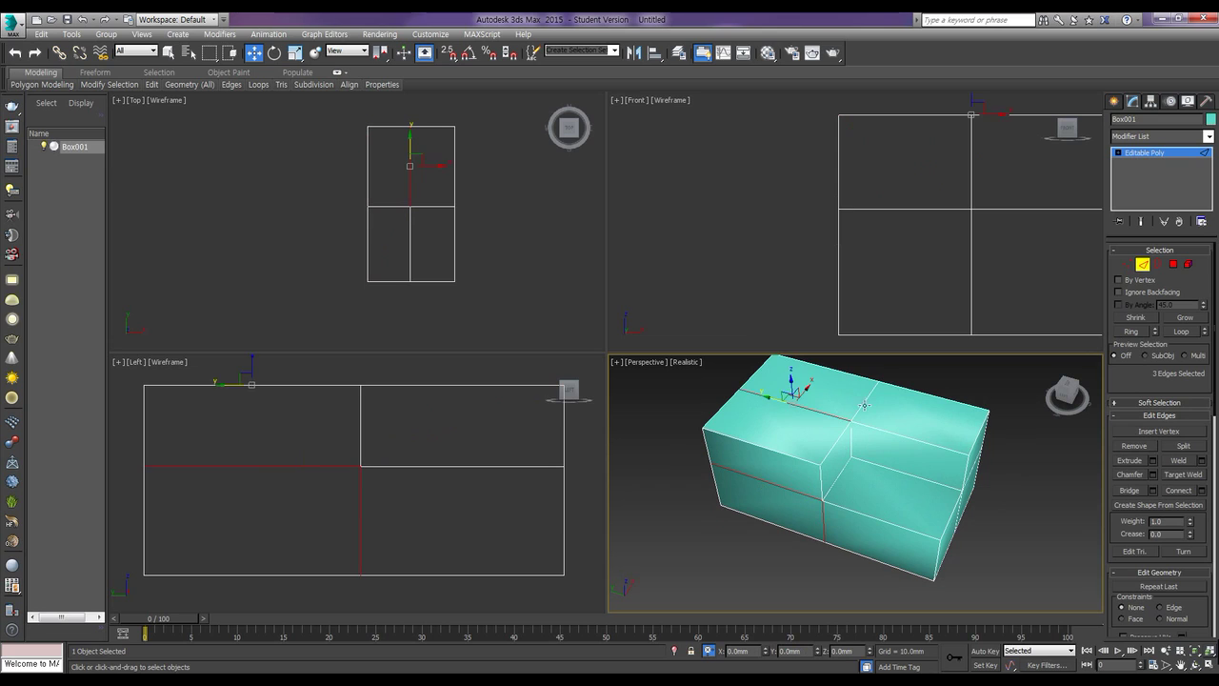
{"action": "left_click", "coordinate": [866, 401], "text": "ctrl"}
{"action": "middle_click_drag", "start_coordinate": [945, 495], "coordinate": [864, 499], "text": "alt"}
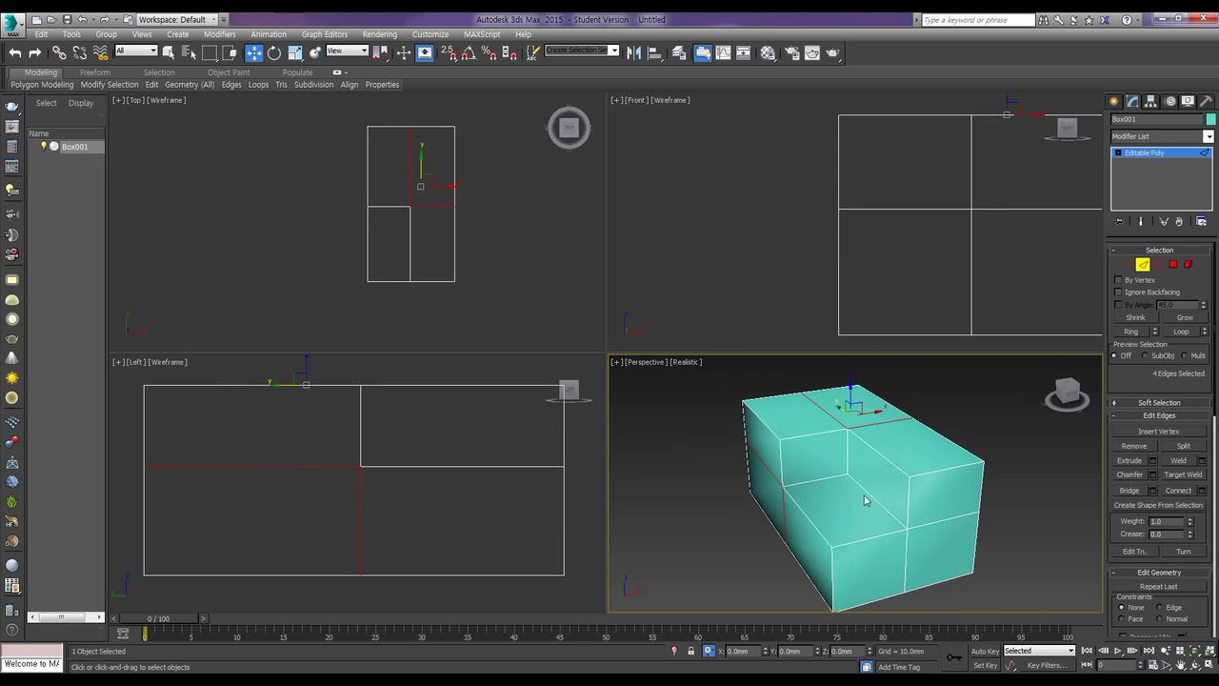
{"action": "left_click", "coordinate": [926, 523], "text": "ctrl"}
{"action": "left_click", "coordinate": [905, 550], "text": "ctrl"}
{"action": "middle_click_drag", "start_coordinate": [920, 559], "coordinate": [838, 514], "text": "alt"}
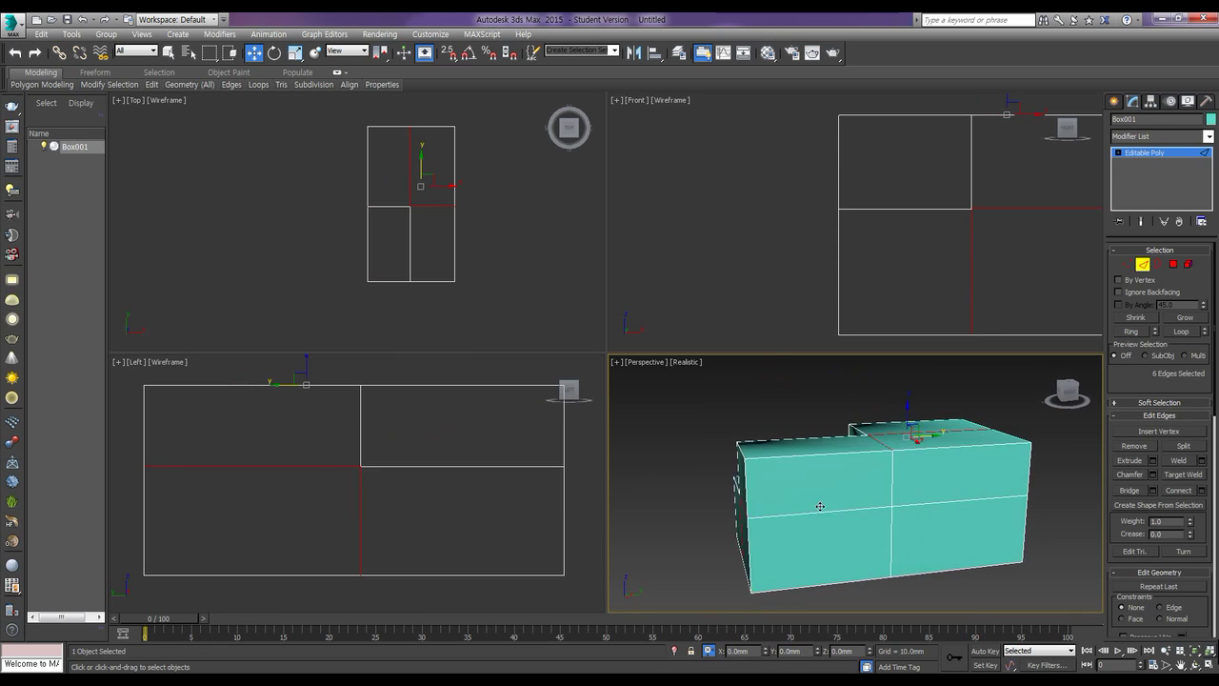
{"action": "left_click", "coordinate": [836, 510], "text": "ctrl"}
{"action": "left_click", "coordinate": [884, 507], "text": "ctrl"}
{"action": "left_click", "coordinate": [884, 524], "text": "ctrl"}
{"action": "left_click", "coordinate": [913, 503], "text": "ctrl"}
{"action": "middle_click_drag", "start_coordinate": [964, 523], "coordinate": [883, 521], "text": "alt"}
{"action": "left_click", "coordinate": [920, 513], "text": "ctrl"}
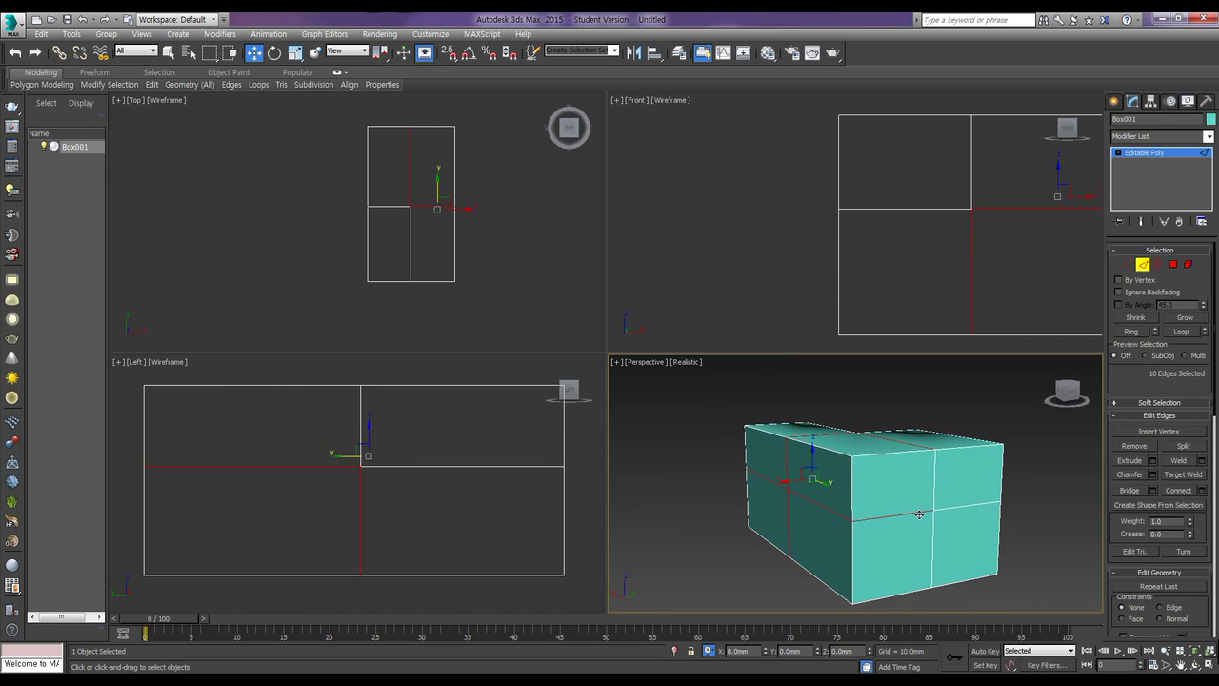
{"action": "left_click", "coordinate": [934, 523], "text": "ctrl"}
{"action": "left_click", "coordinate": [972, 504], "text": "ctrl"}
{"action": "middle_click_drag", "start_coordinate": [862, 546], "coordinate": [836, 529], "text": "alt"}
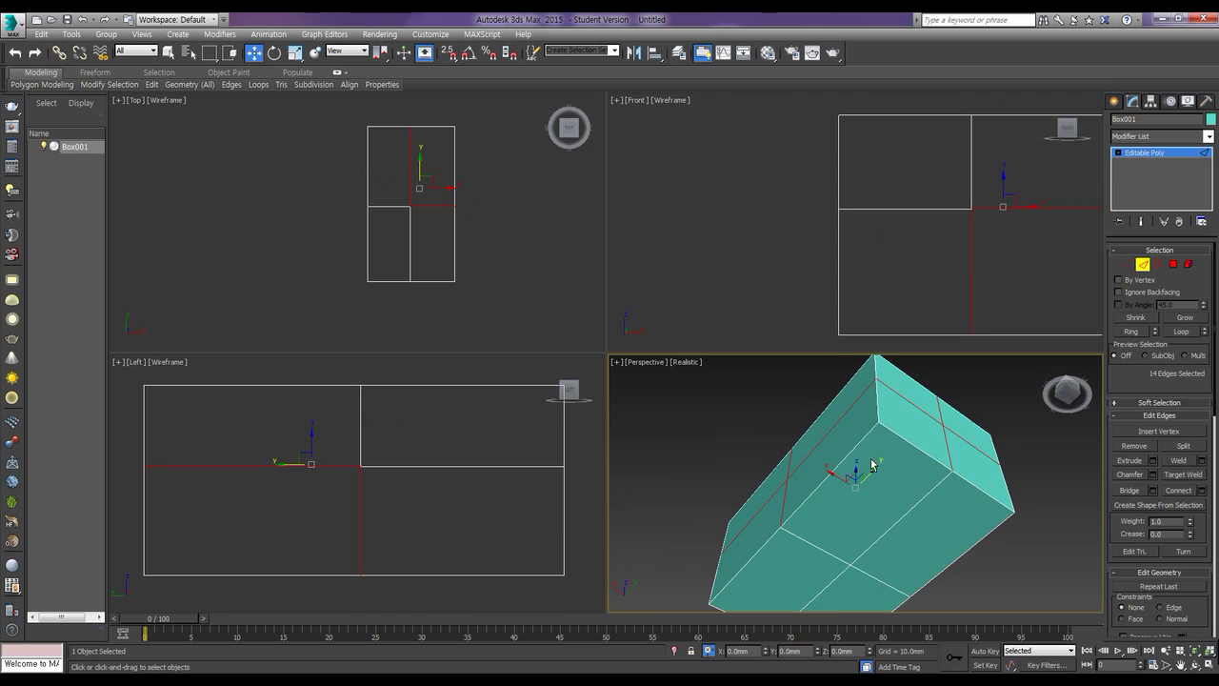
{"action": "left_click", "coordinate": [830, 551], "text": "ctrl"}
{"action": "left_click", "coordinate": [839, 572], "text": "ctrl"}
{"action": "left_click", "coordinate": [868, 570], "text": "ctrl"}
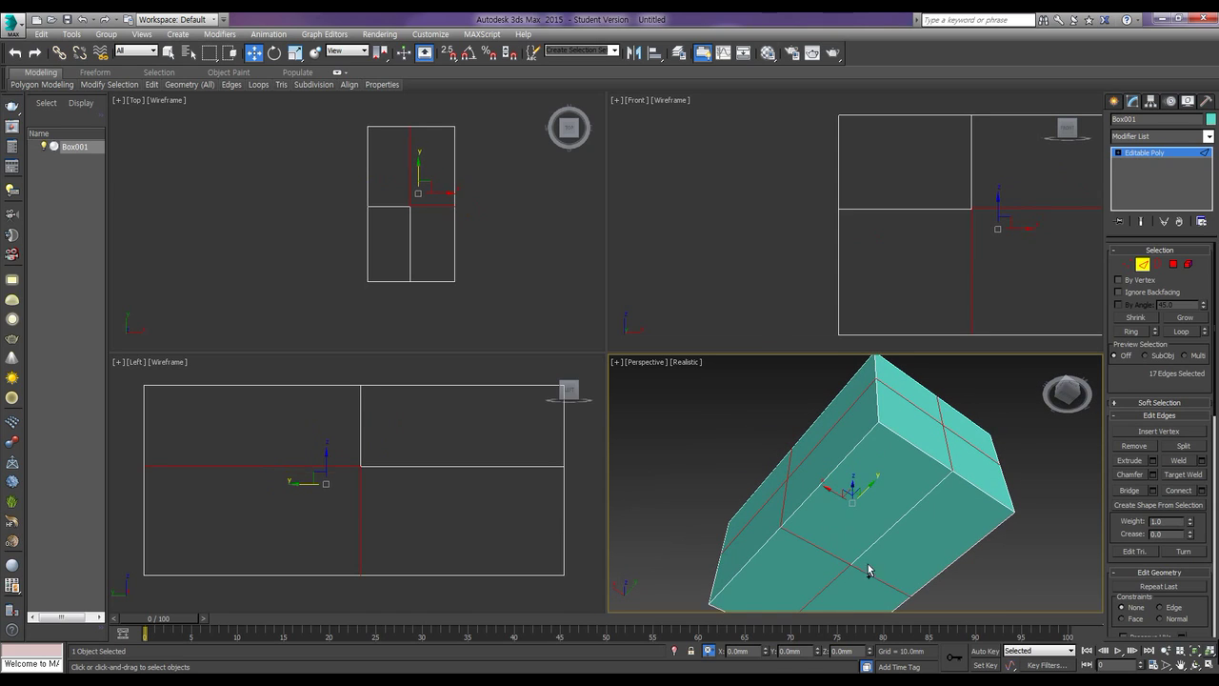
{"action": "left_click", "coordinate": [1135, 446]}
{"action": "middle_click_drag", "start_coordinate": [860, 496], "coordinate": [835, 489], "text": "alt"}
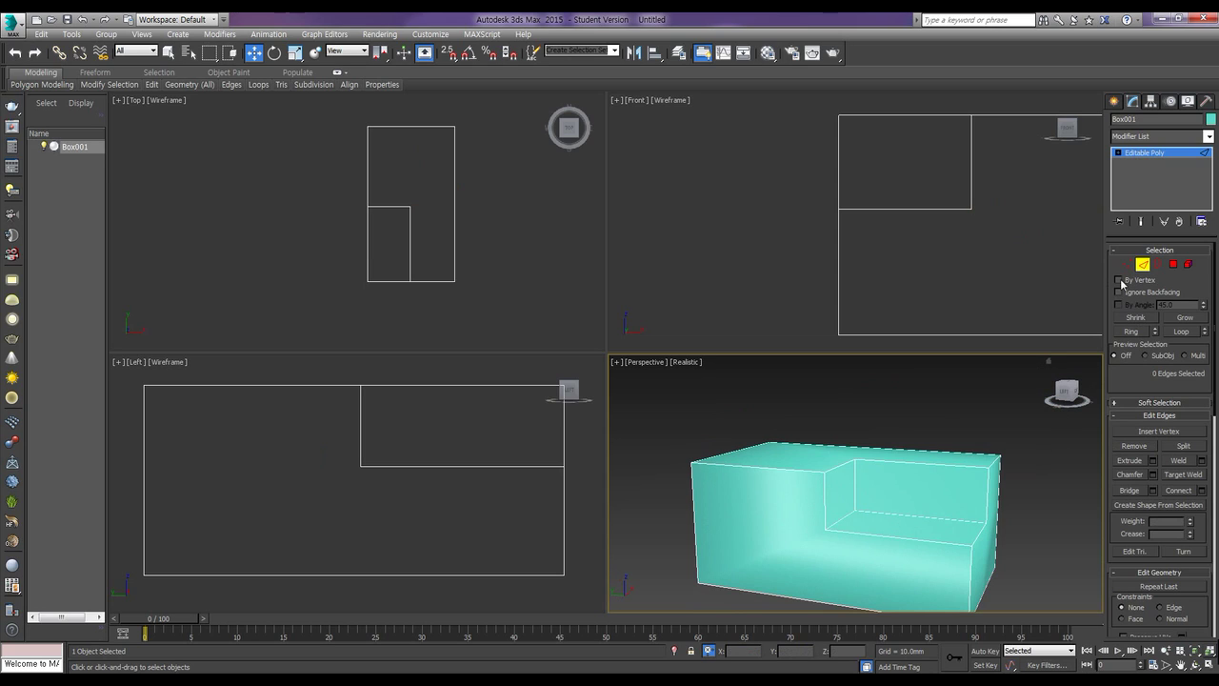
Select and remove the nine stray mid-edge vertices around the block's outer edges, keeping the corner vertices of the block and recess
{"action": "left_click", "coordinate": [1128, 266]}
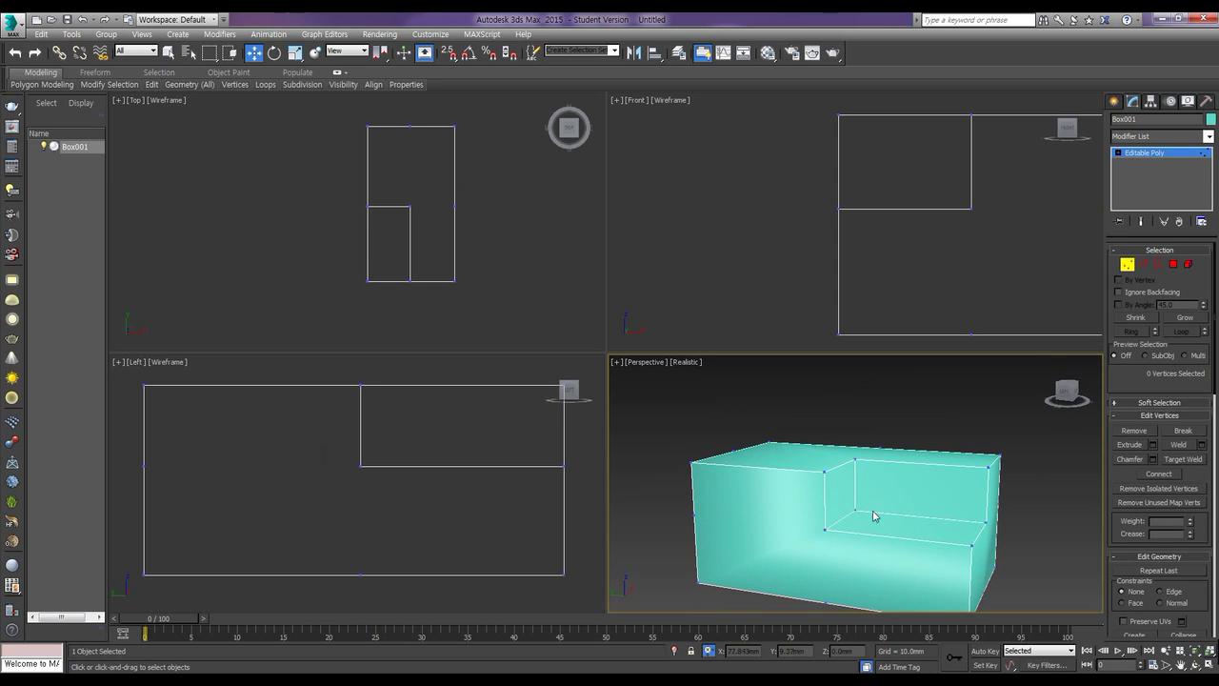
{"action": "left_click", "coordinate": [823, 602]}
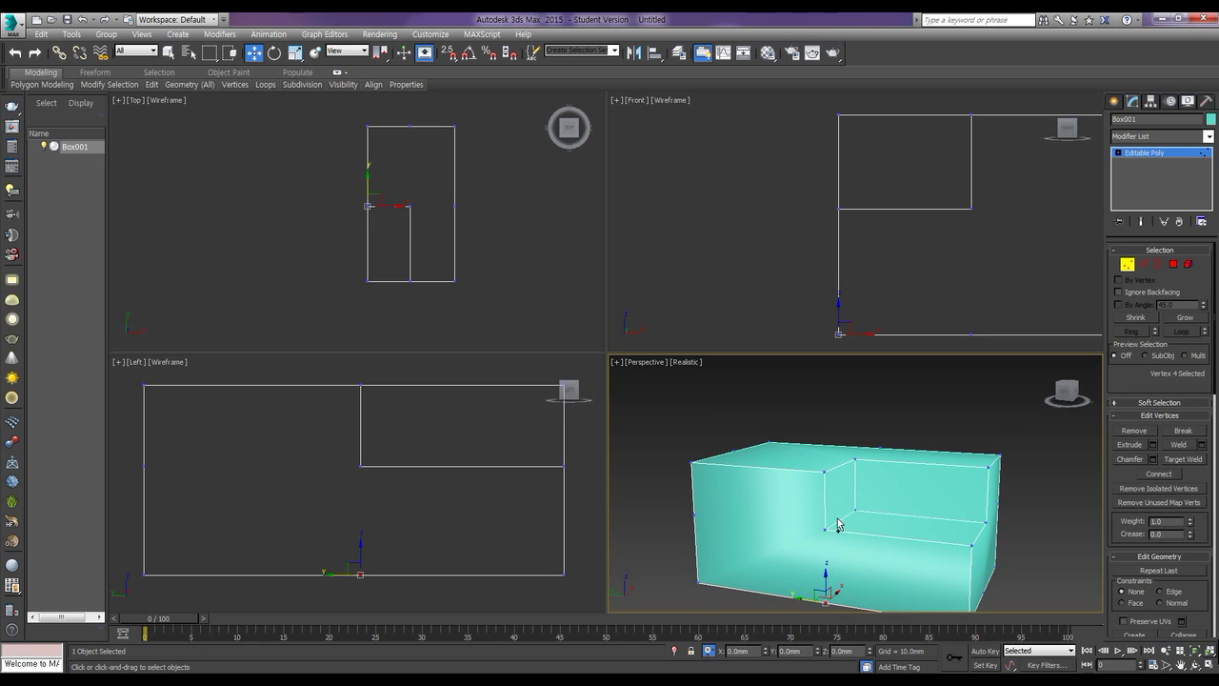
{"action": "left_click", "coordinate": [691, 515], "text": "ctrl"}
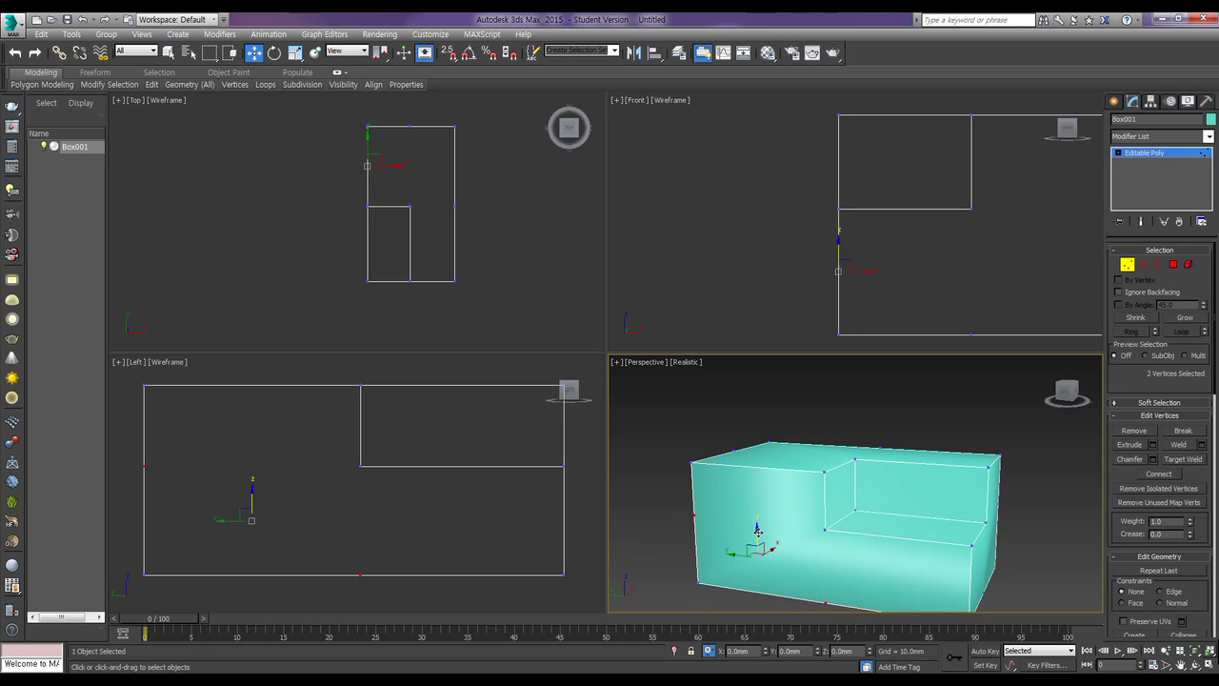
{"action": "middle_click_drag", "start_coordinate": [691, 515], "coordinate": [856, 496], "text": "alt"}
{"action": "left_click", "coordinate": [809, 446], "text": "ctrl"}
{"action": "left_click", "coordinate": [807, 589], "text": "ctrl"}
{"action": "middle_click_drag", "start_coordinate": [803, 544], "coordinate": [885, 534], "text": "alt"}
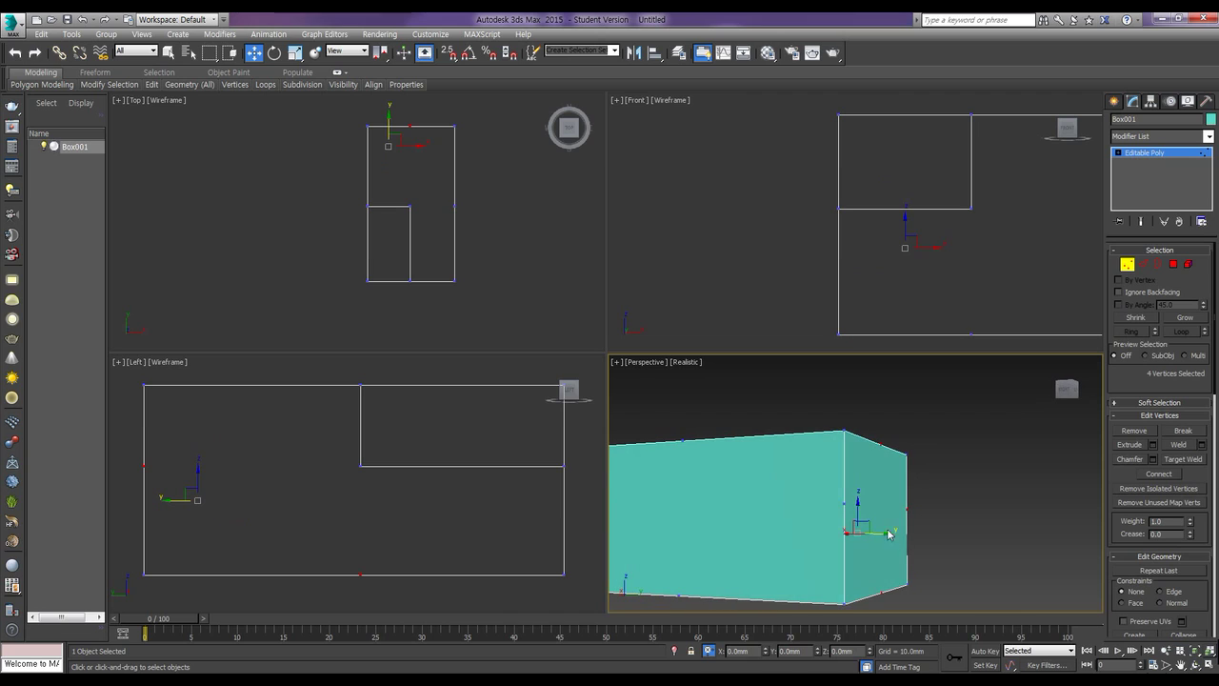
{"action": "left_click", "coordinate": [845, 503], "text": "ctrl"}
{"action": "left_click", "coordinate": [678, 595], "text": "ctrl"}
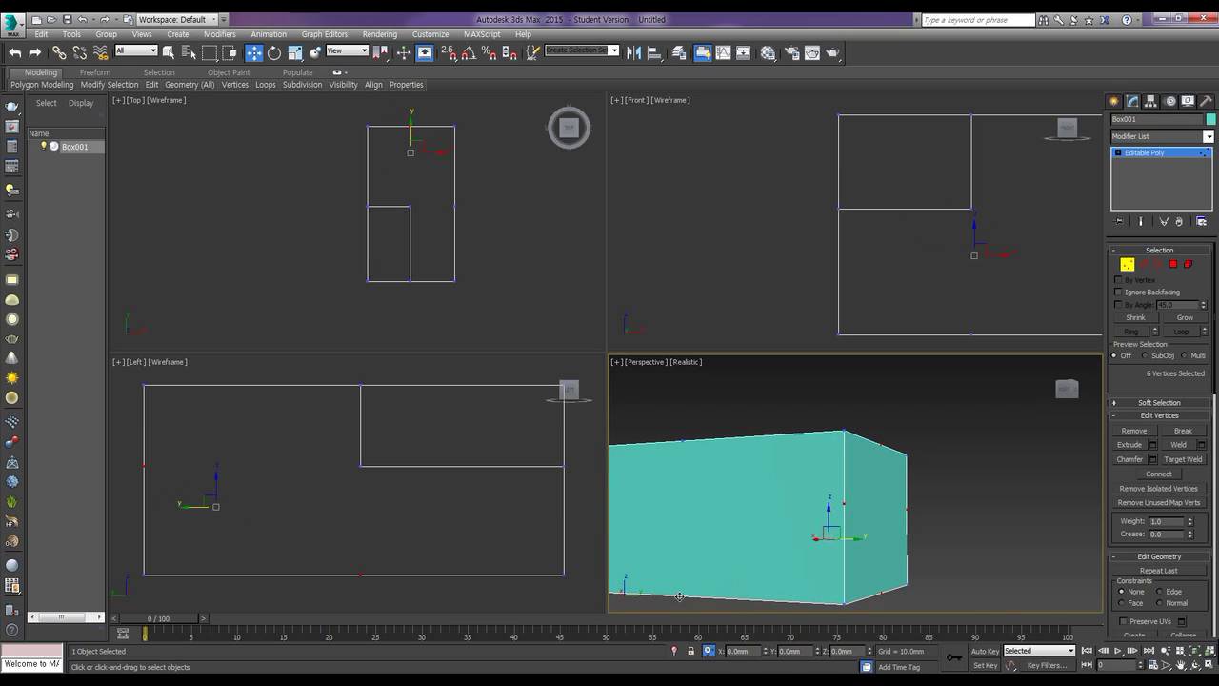
{"action": "left_click", "coordinate": [683, 441], "text": "ctrl"}
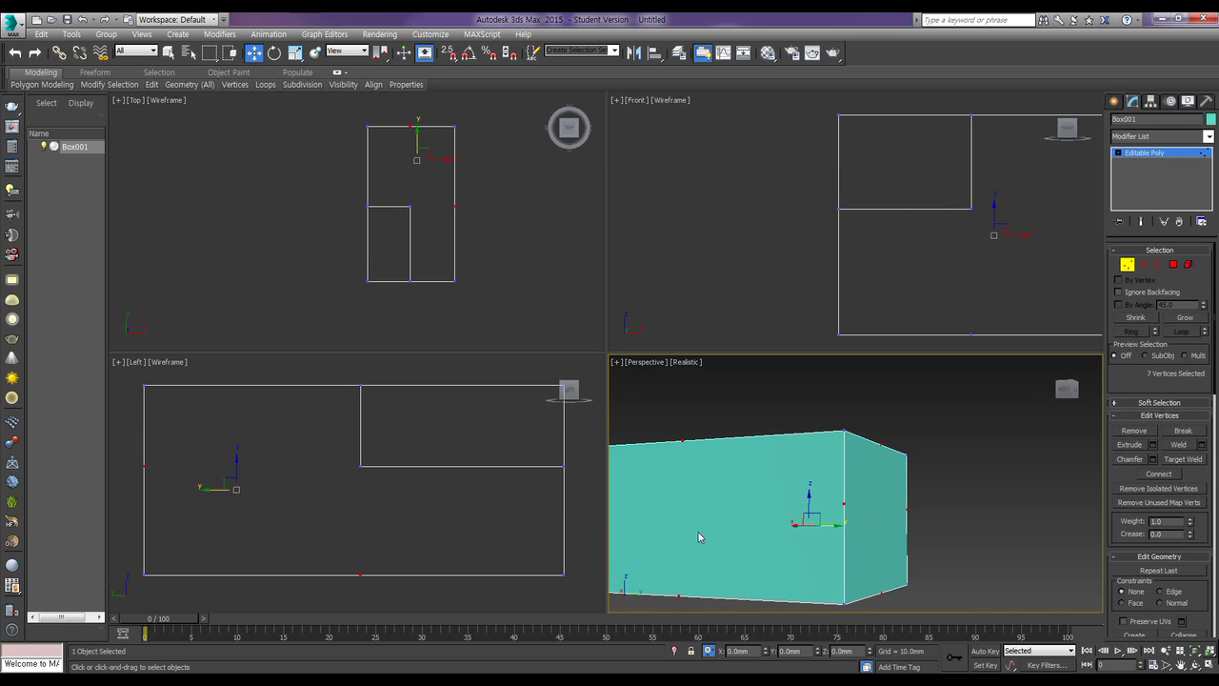
{"action": "middle_click_drag", "start_coordinate": [699, 533], "coordinate": [854, 523]}
{"action": "middle_click_drag", "start_coordinate": [734, 530], "coordinate": [830, 503], "text": "alt"}
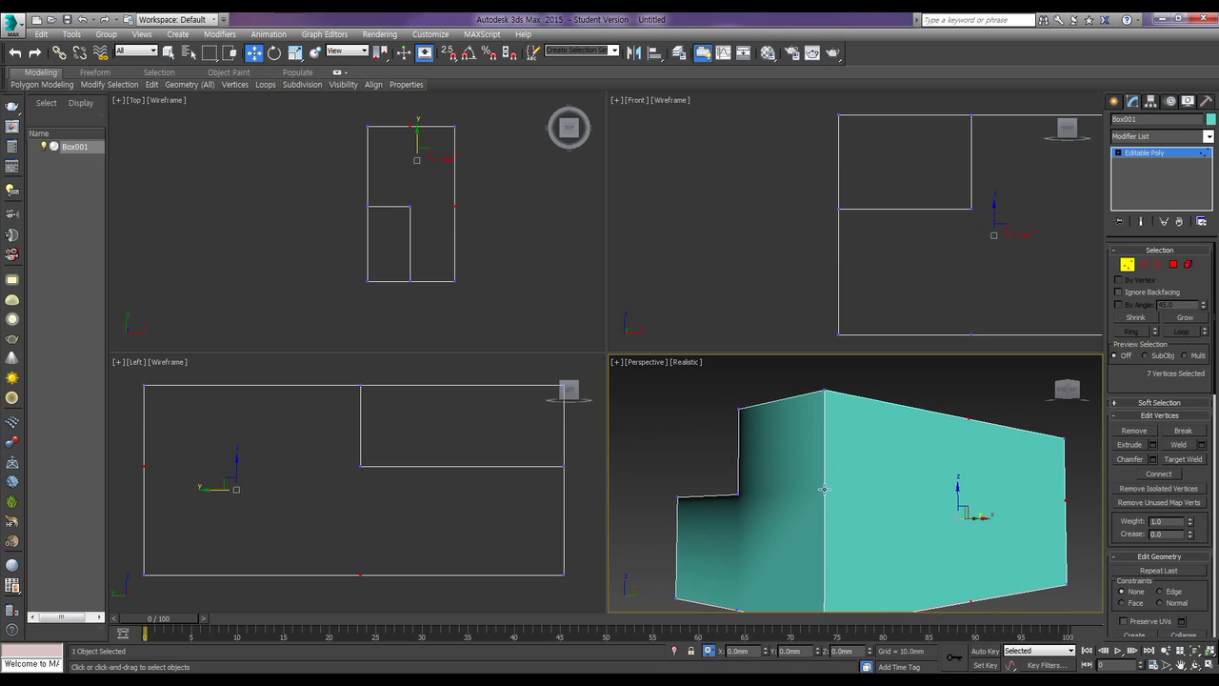
{"action": "left_click", "coordinate": [824, 489], "text": "ctrl"}
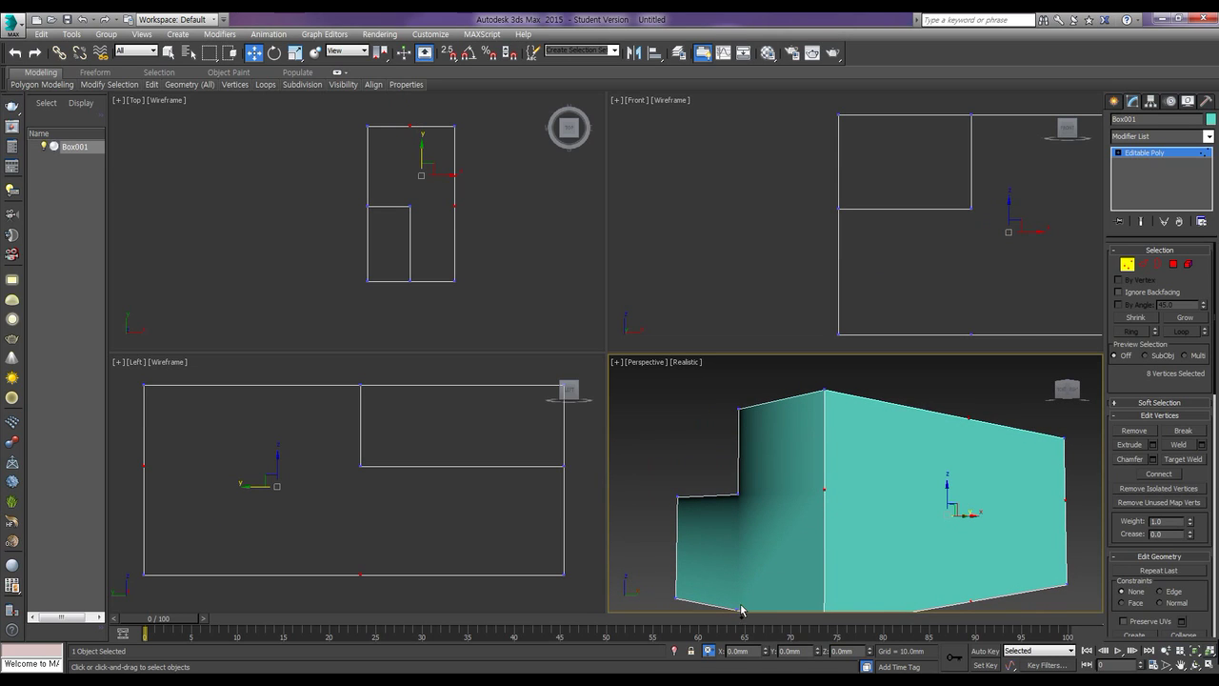
{"action": "middle_click_drag", "start_coordinate": [784, 572], "coordinate": [797, 515]}
{"action": "left_click", "coordinate": [745, 562], "text": "ctrl"}
{"action": "middle_click_drag", "start_coordinate": [795, 561], "coordinate": [879, 473], "text": "alt"}
{"action": "scroll", "coordinate": [871, 477], "scroll_direction": "down", "scroll_amount": 3}
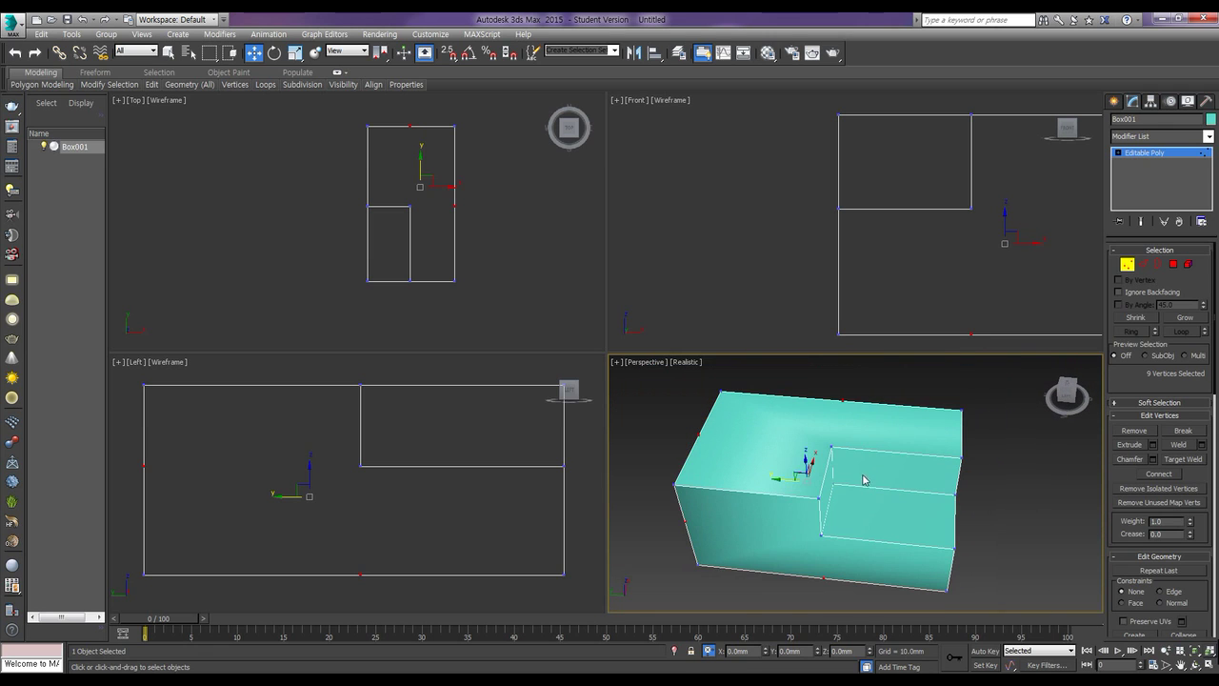
{"action": "left_click", "coordinate": [1146, 435]}
{"action": "middle_click_drag", "start_coordinate": [924, 515], "coordinate": [886, 536], "text": "alt"}
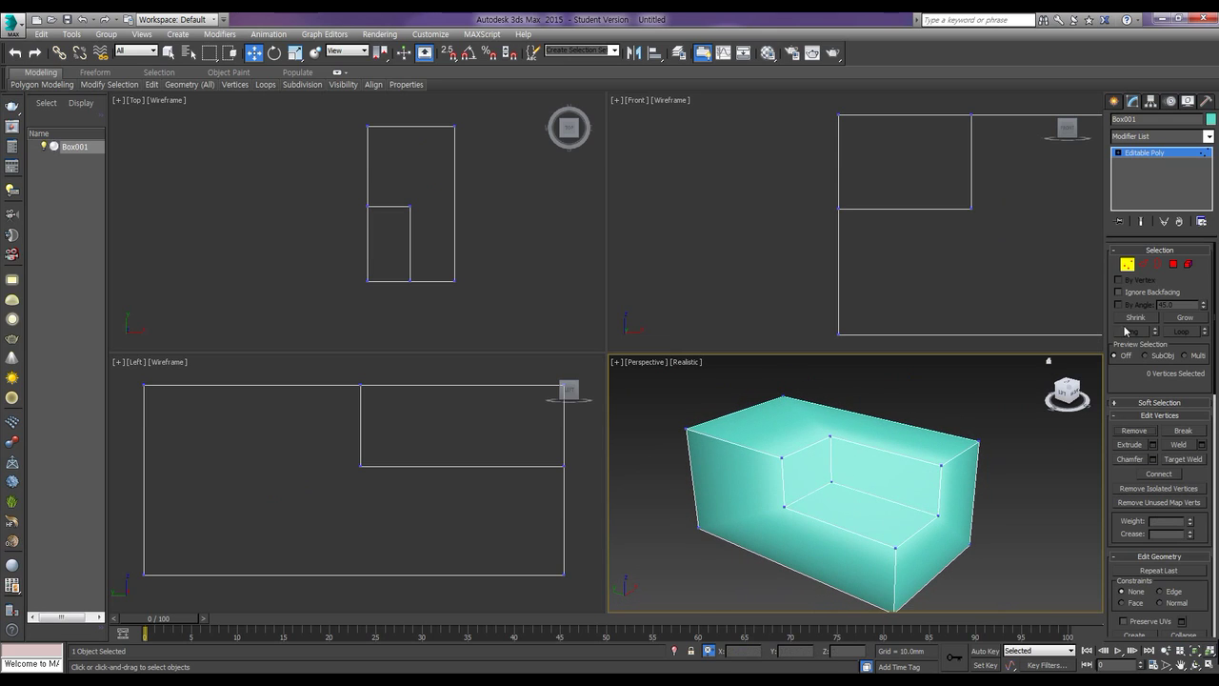
{"action": "left_click", "coordinate": [1188, 265]}
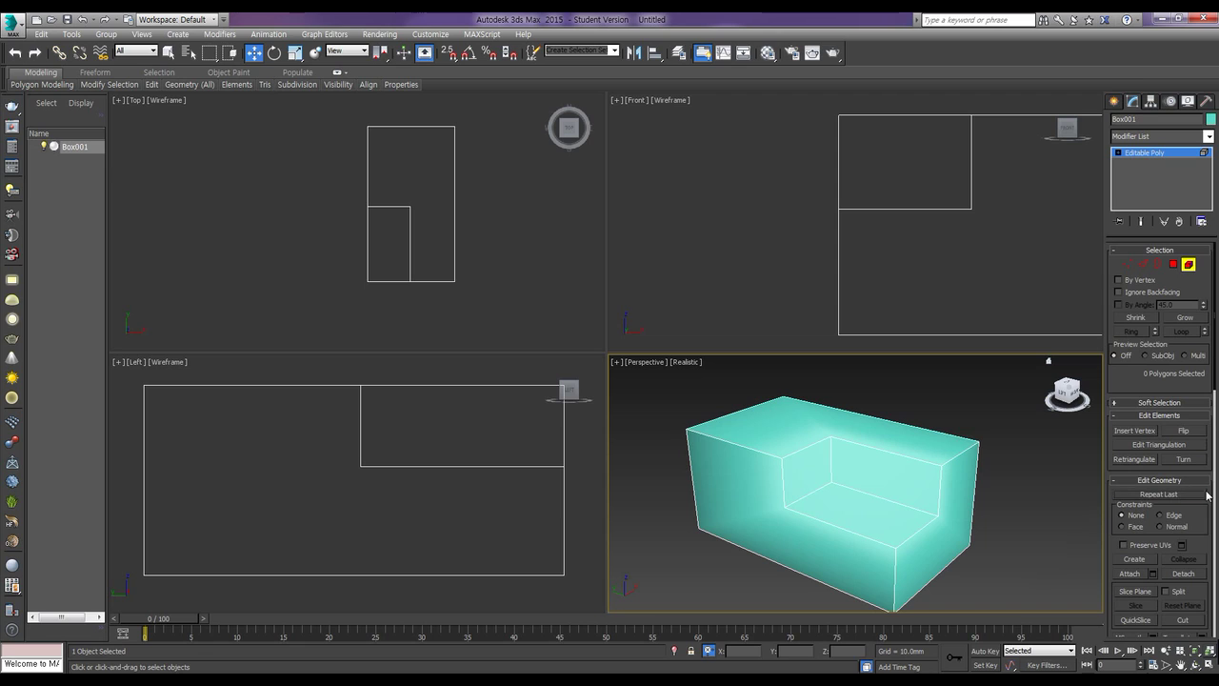
{"action": "scroll", "coordinate": [1204, 488], "scroll_direction": "down", "scroll_amount": 2}
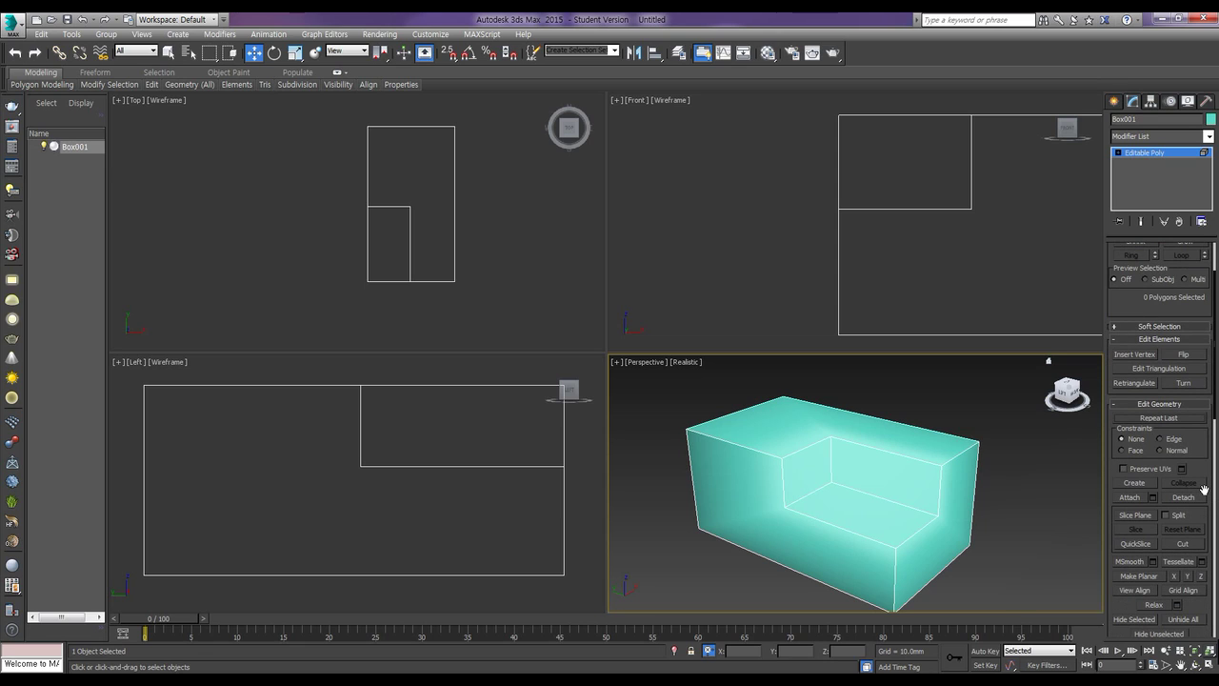
{"action": "scroll", "coordinate": [1203, 488], "scroll_direction": "down", "scroll_amount": 5}
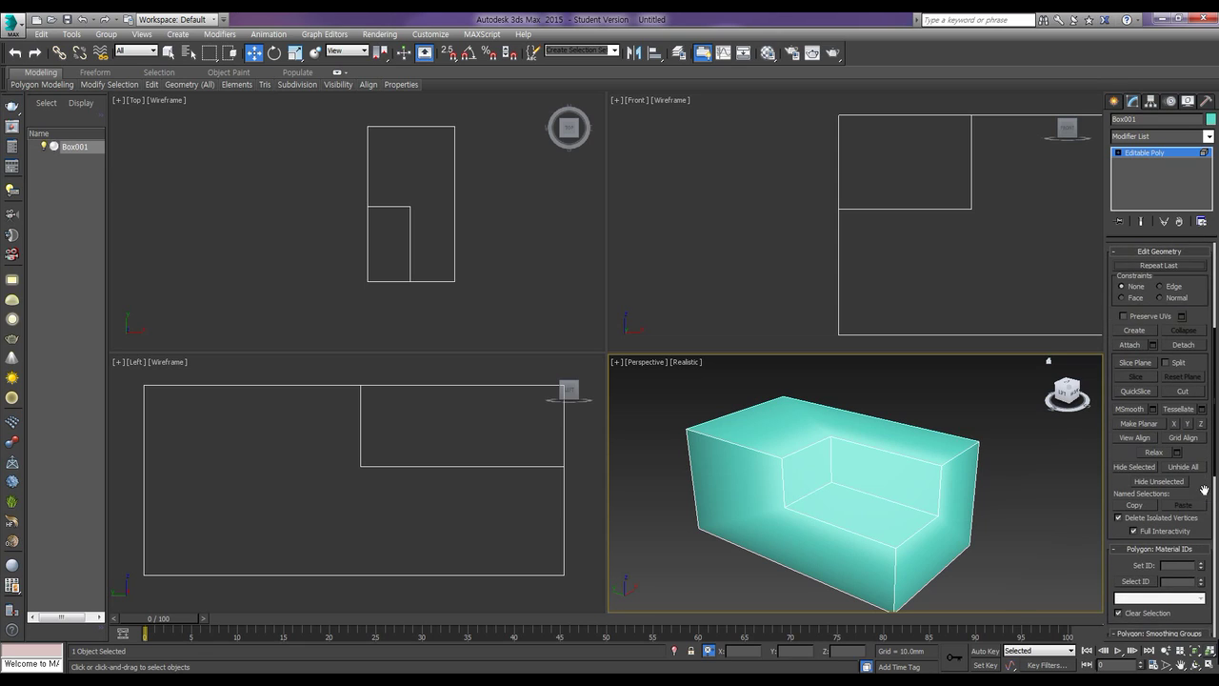
{"action": "scroll", "coordinate": [1204, 488], "scroll_direction": "down", "scroll_amount": 5}
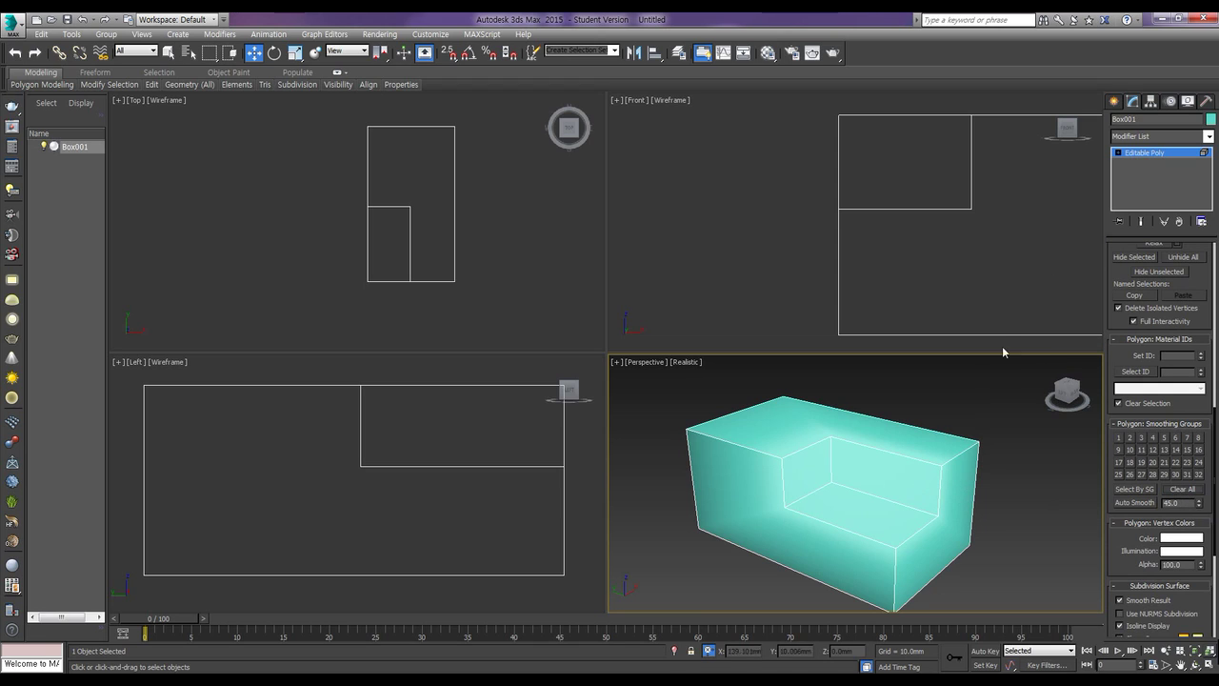
{"action": "left_click", "coordinate": [1117, 152]}
{"action": "left_click", "coordinate": [1158, 204]}
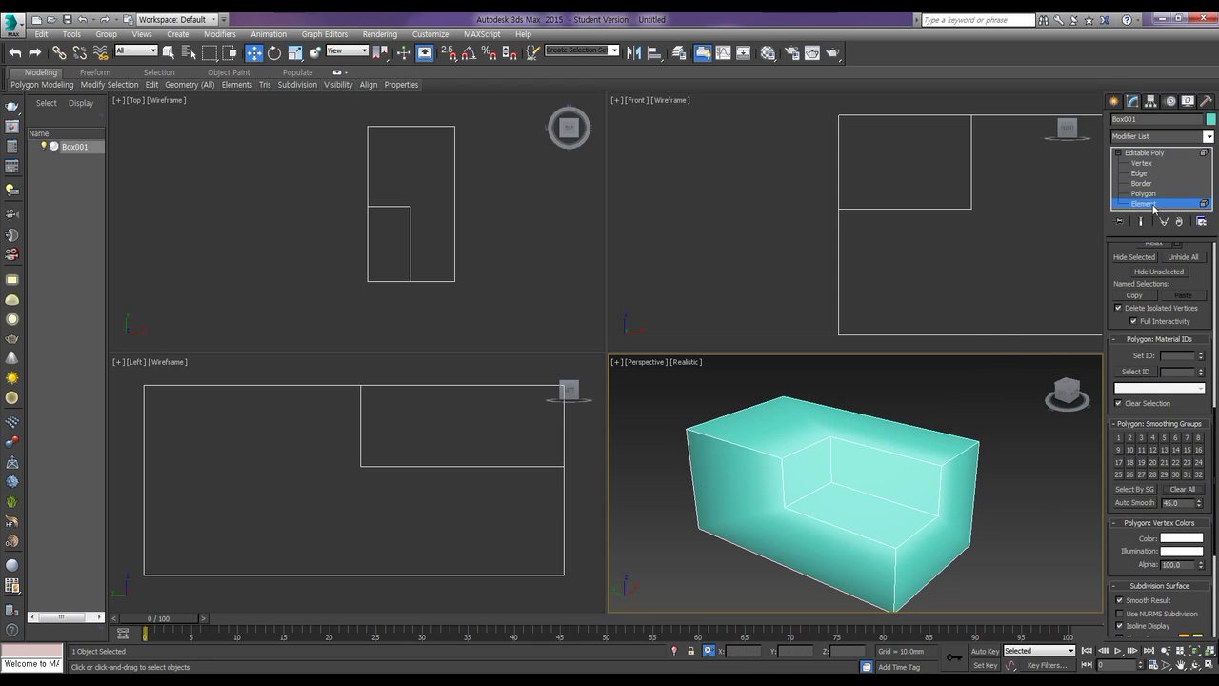
{"action": "left_click", "coordinate": [1149, 203]}
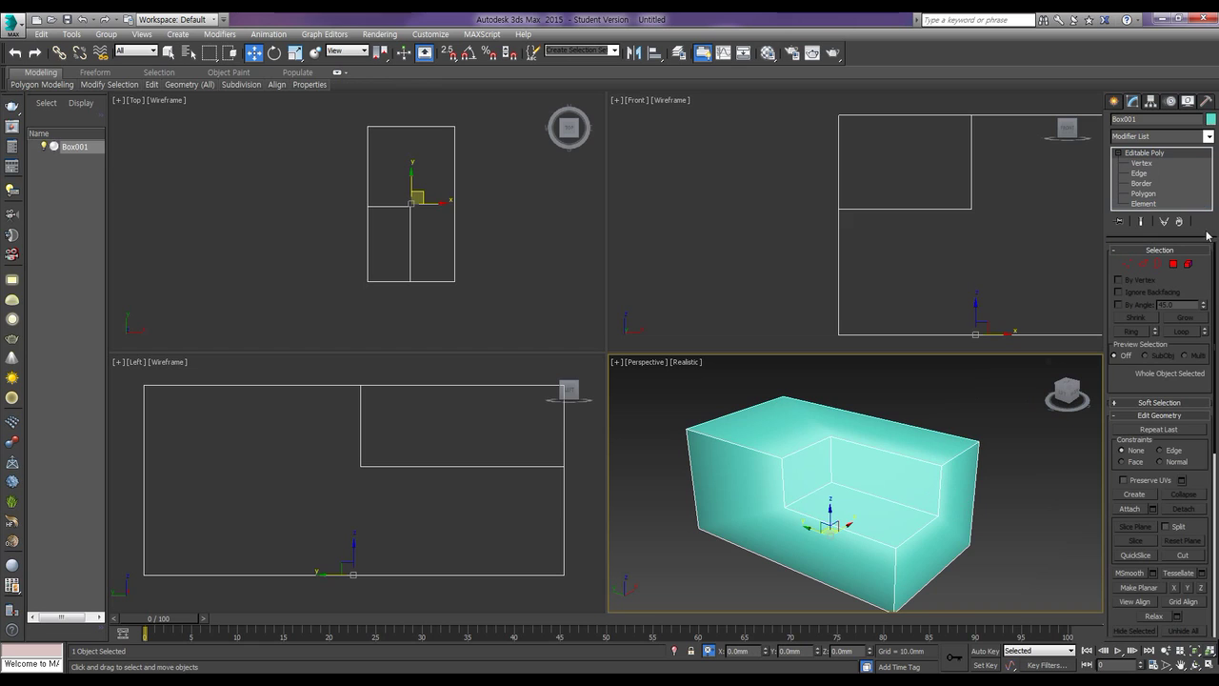
Select the whole block as an element, clear all its smoothing groups, and exit sub-object editing with the block deselected
{"action": "left_click", "coordinate": [1188, 264]}
{"action": "left_click", "coordinate": [960, 498]}
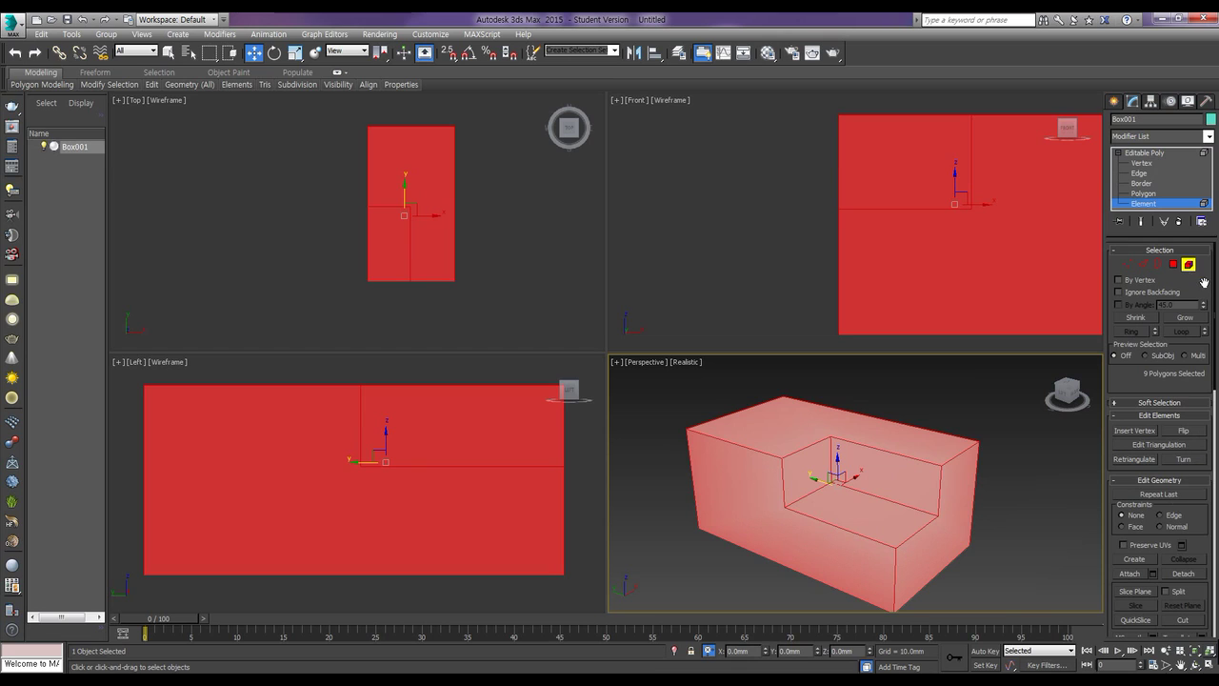
{"action": "scroll", "coordinate": [1203, 285], "scroll_direction": "down", "scroll_amount": 10}
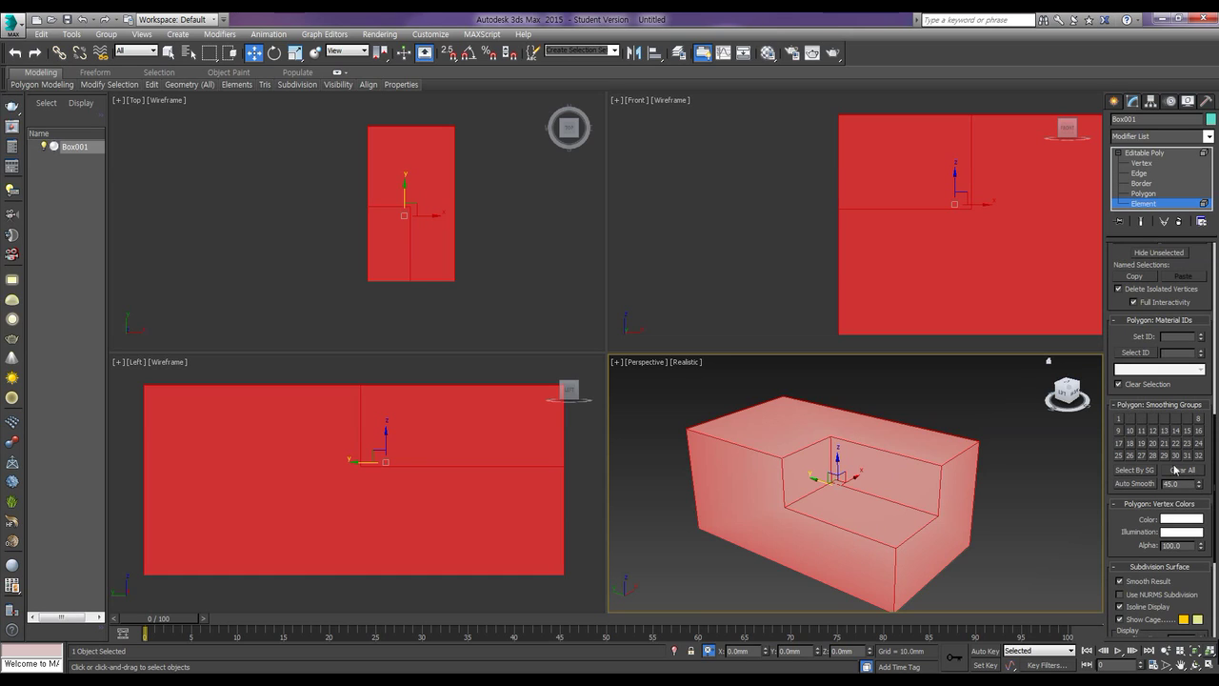
{"action": "left_click", "coordinate": [1024, 519]}
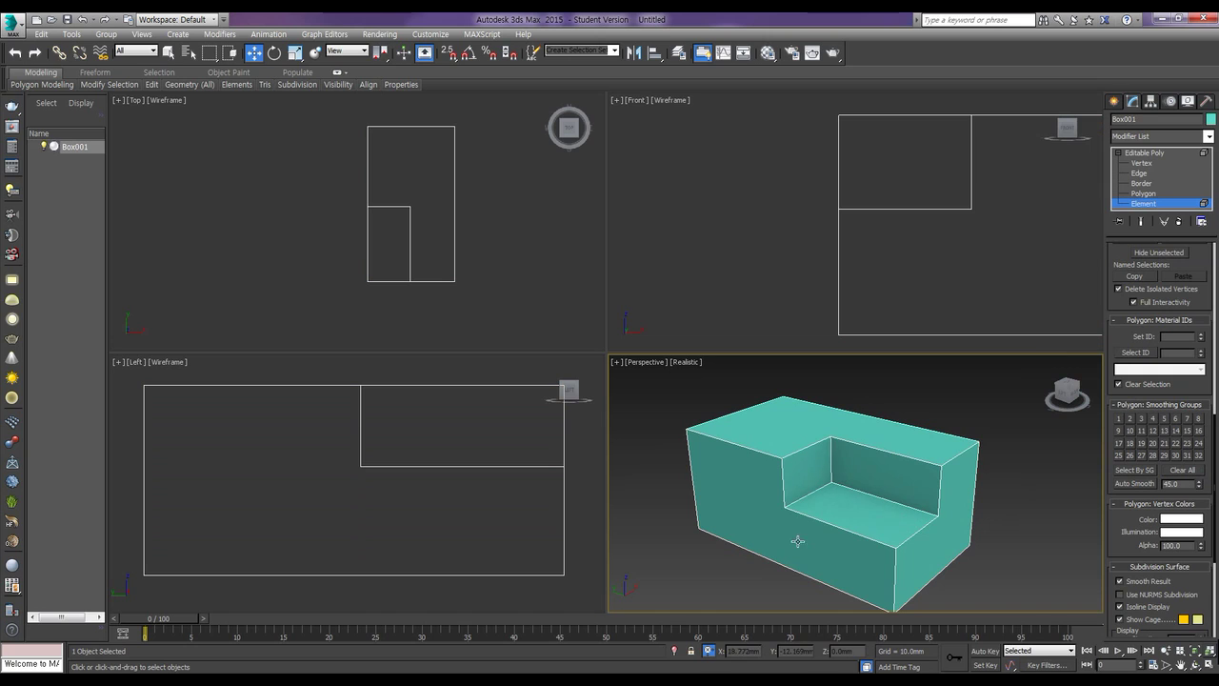
{"action": "left_click", "coordinate": [1146, 153]}
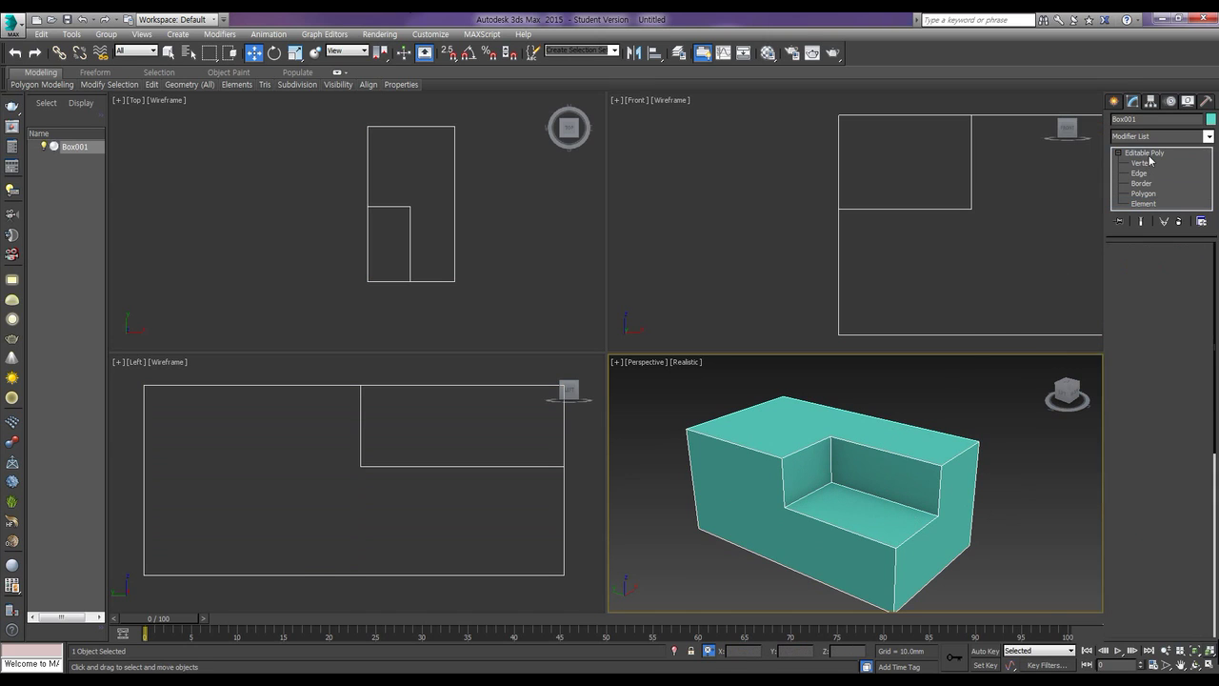
{"action": "left_click", "coordinate": [1003, 482]}
{"action": "middle_click_drag", "start_coordinate": [1003, 481], "coordinate": [961, 474], "text": "alt"}
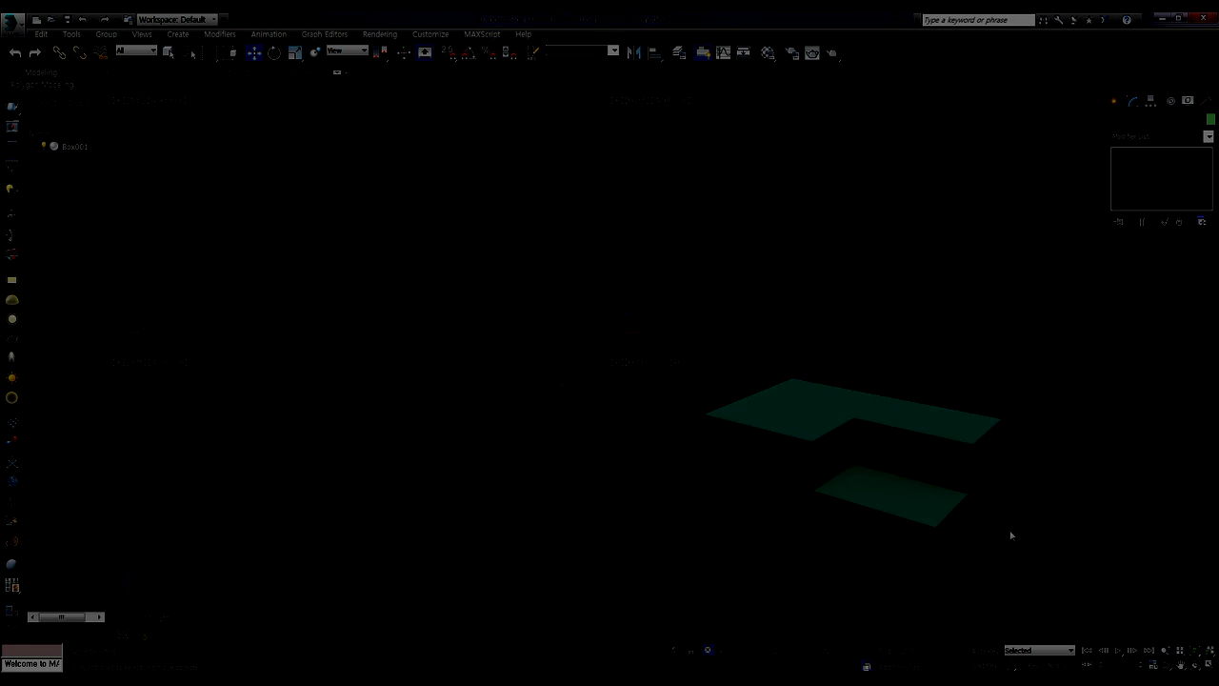